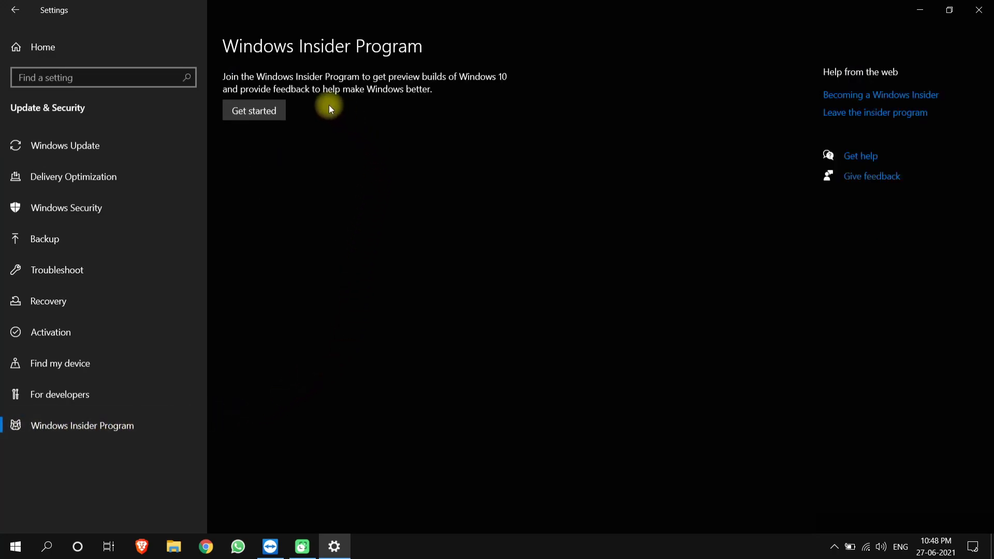
# Join the Windows Insider Program on the Beta Channel with the linked Microsoft account, accepting the terms.
pyautogui.click(264, 111)
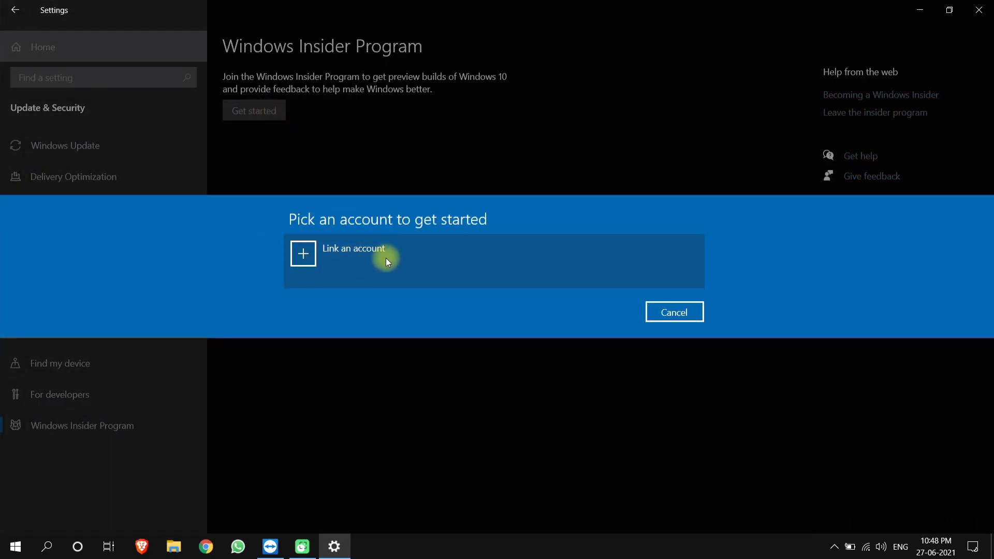
pyautogui.click(387, 258)
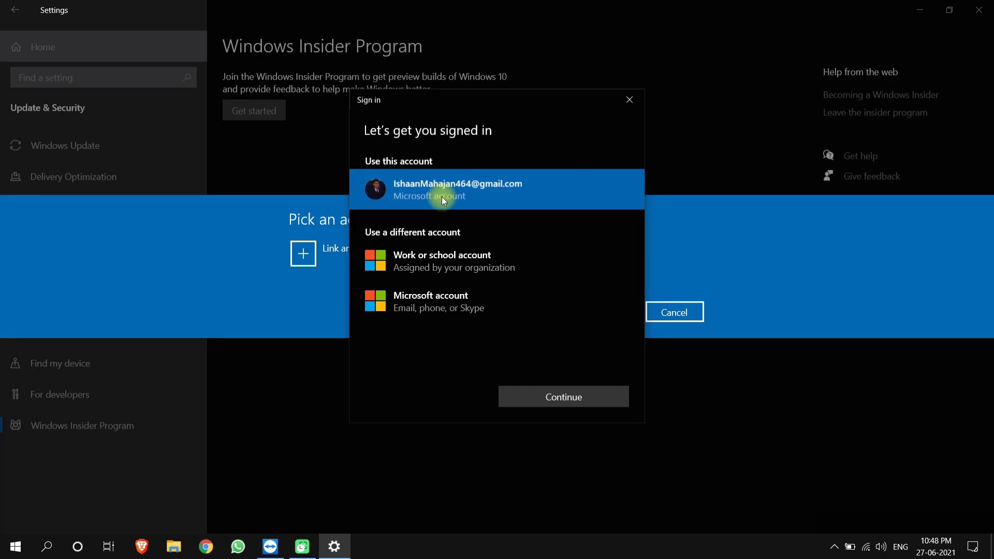
pyautogui.click(556, 396)
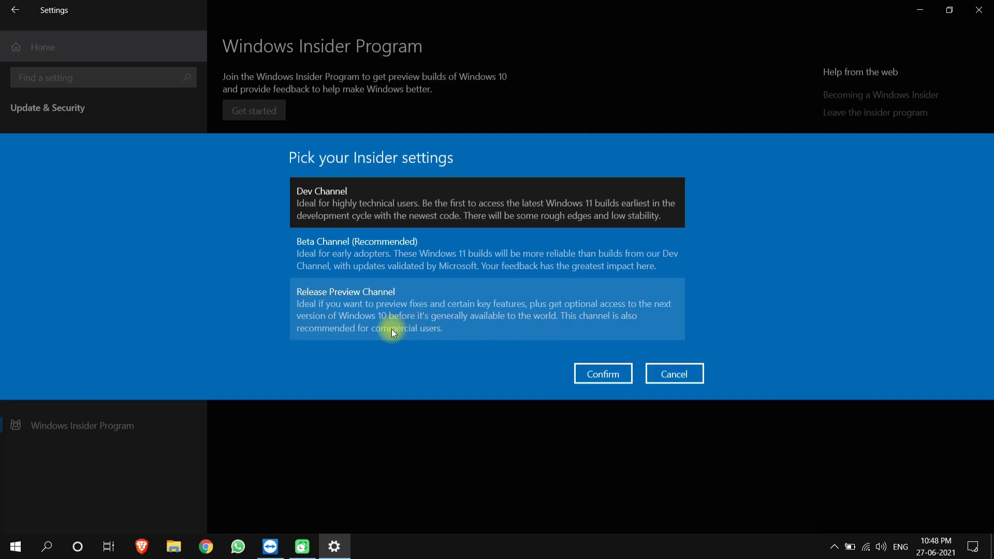
pyautogui.click(399, 244)
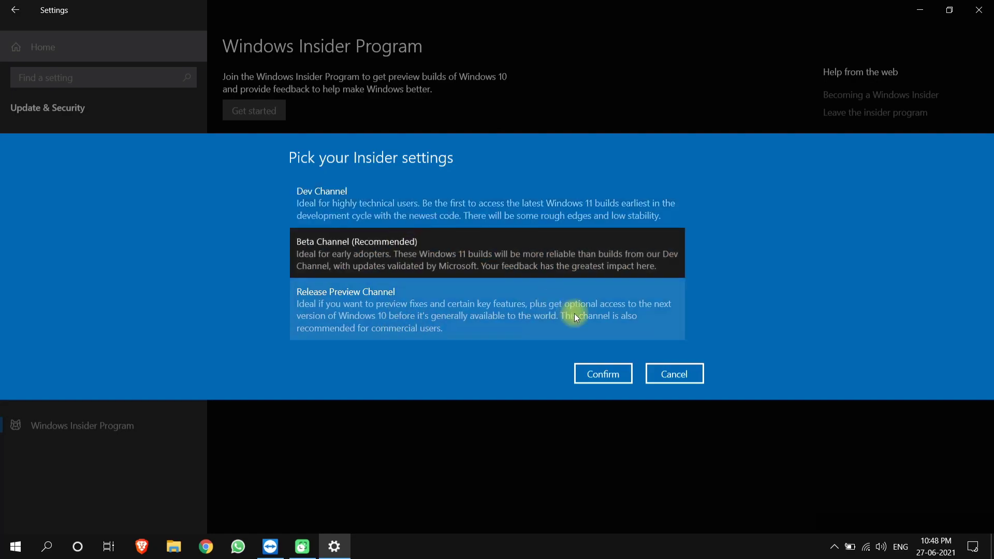
pyautogui.click(602, 375)
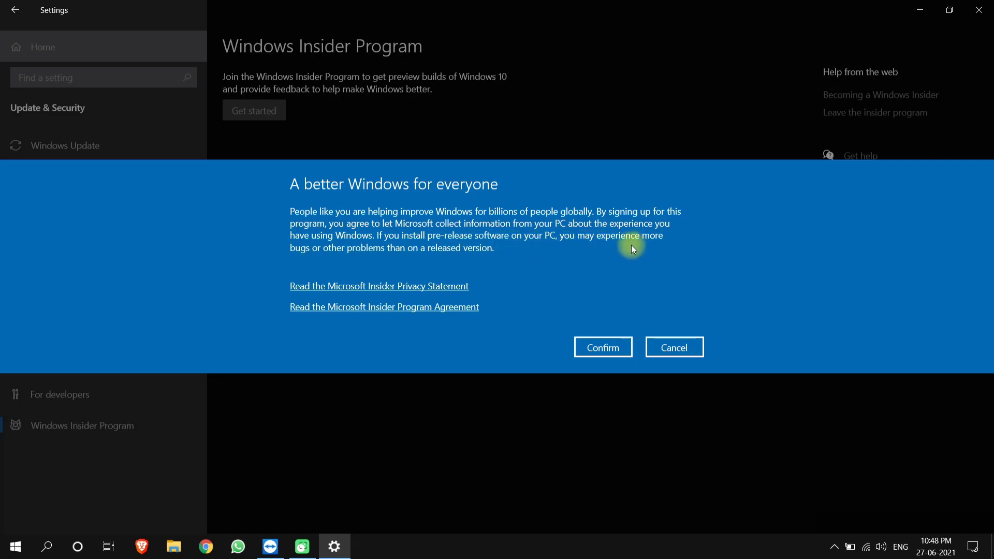
pyautogui.click(605, 345)
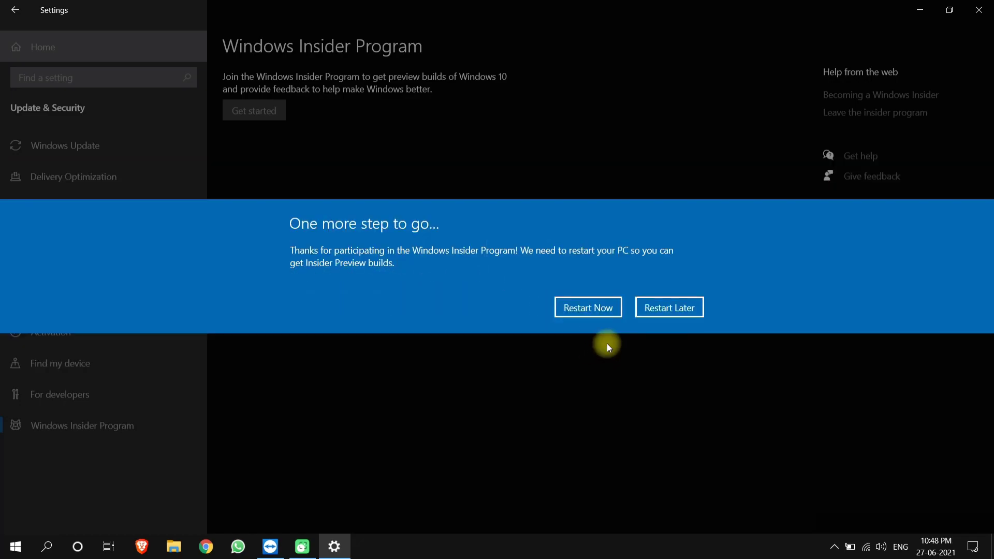
# Restart the PC, then reopen Settings at Update & Security.
pyautogui.click(591, 306)
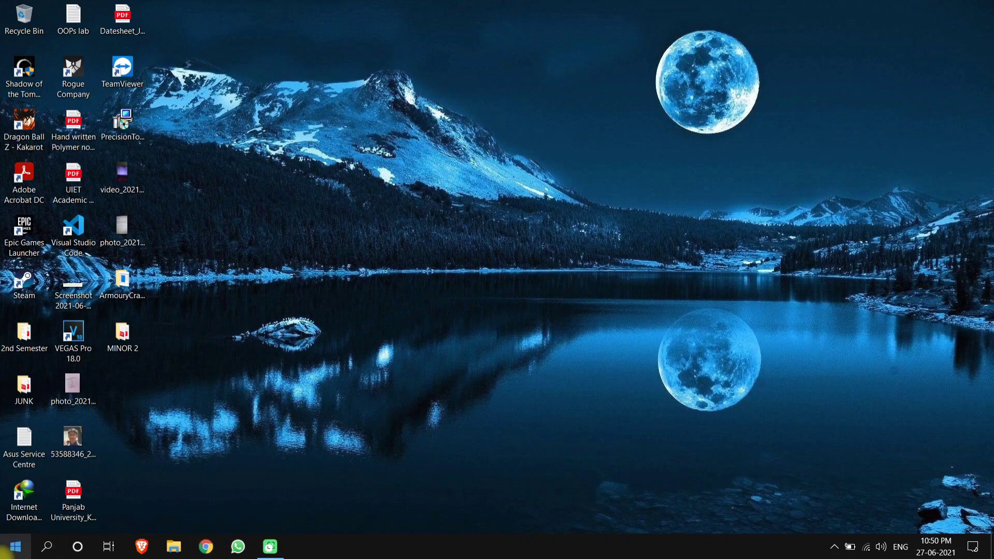
pyautogui.click(15, 546)
pyautogui.click(15, 487)
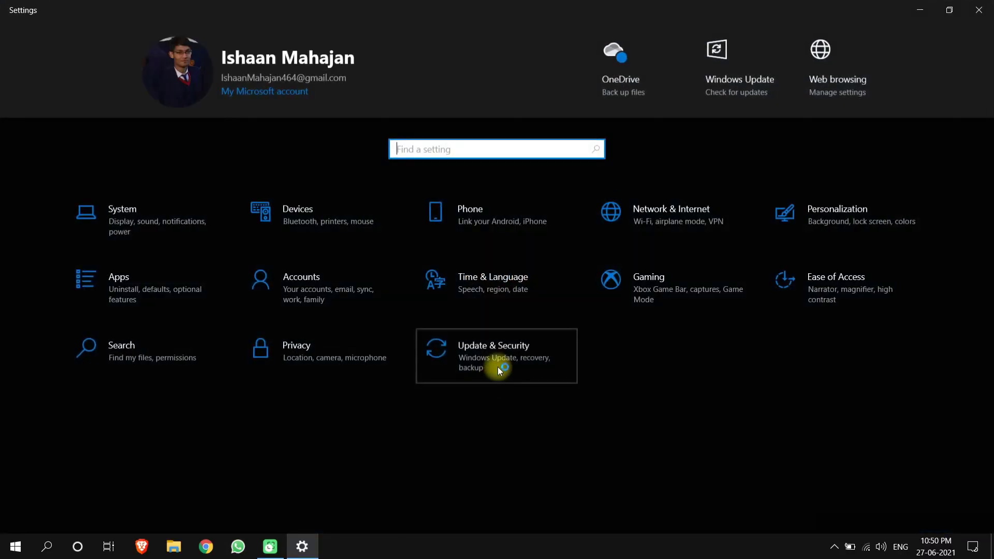
pyautogui.click(498, 368)
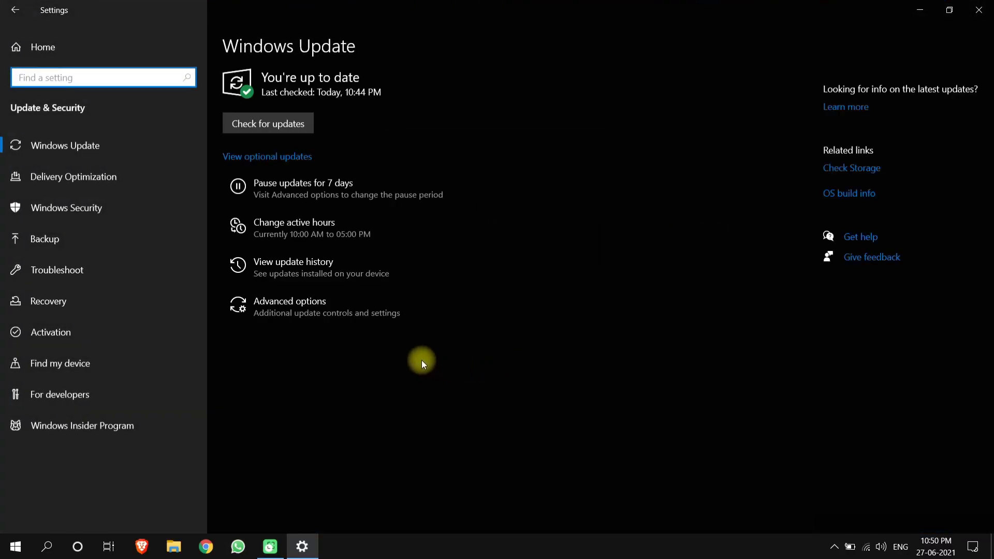
# Check for updates, then view the Insider Program page showing Beta Channel.
pyautogui.click(275, 122)
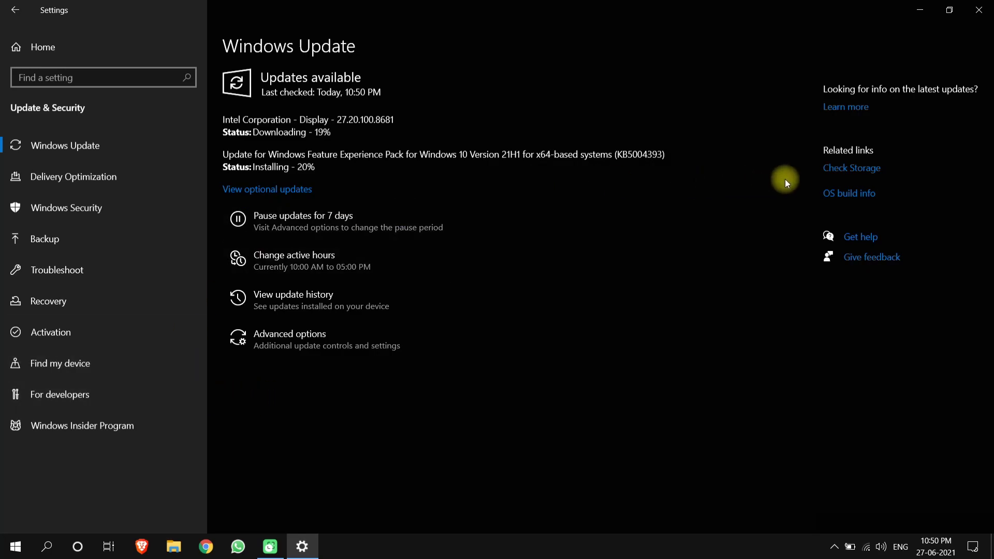
pyautogui.scroll(-3, 284, 352)
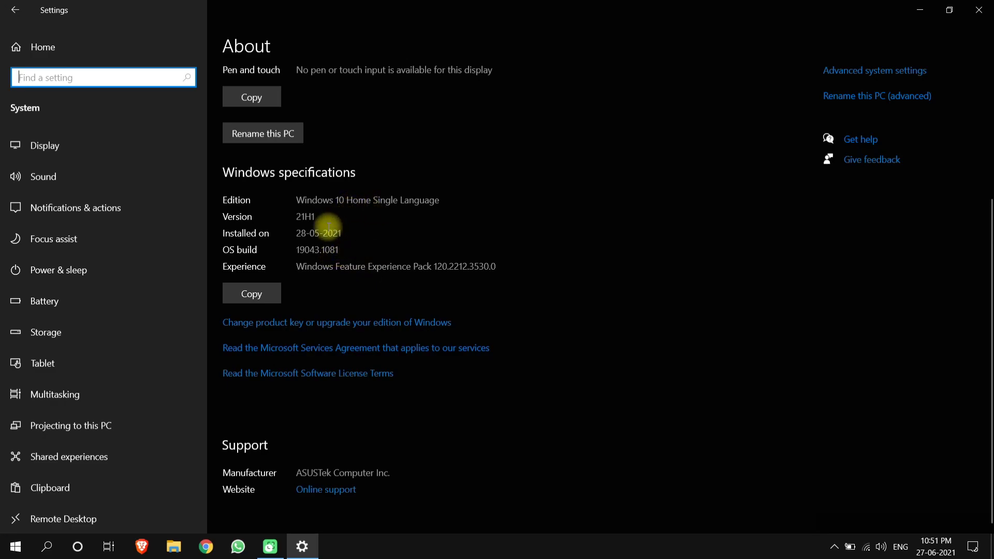
pyautogui.hotkey('alt', 'Left')
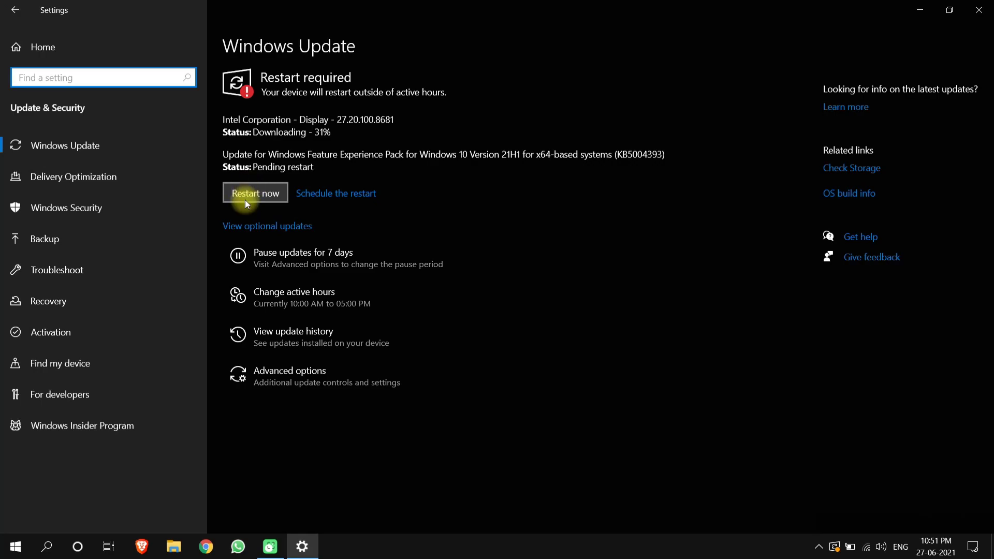
pyautogui.click(169, 425)
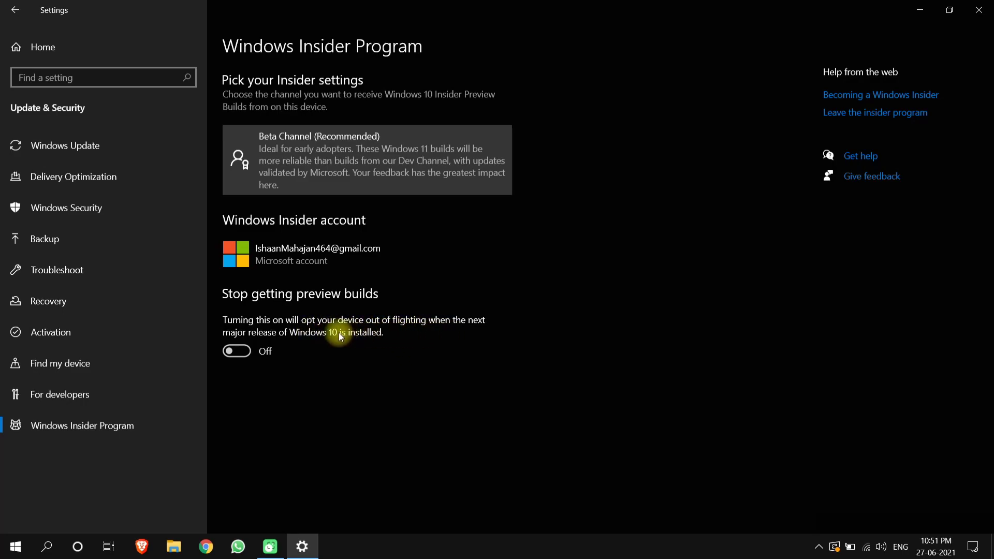
# Check Windows Update for Insider Preview 10.0.21390.2025, then return to the Windows Insider Program page.
pyautogui.click(137, 149)
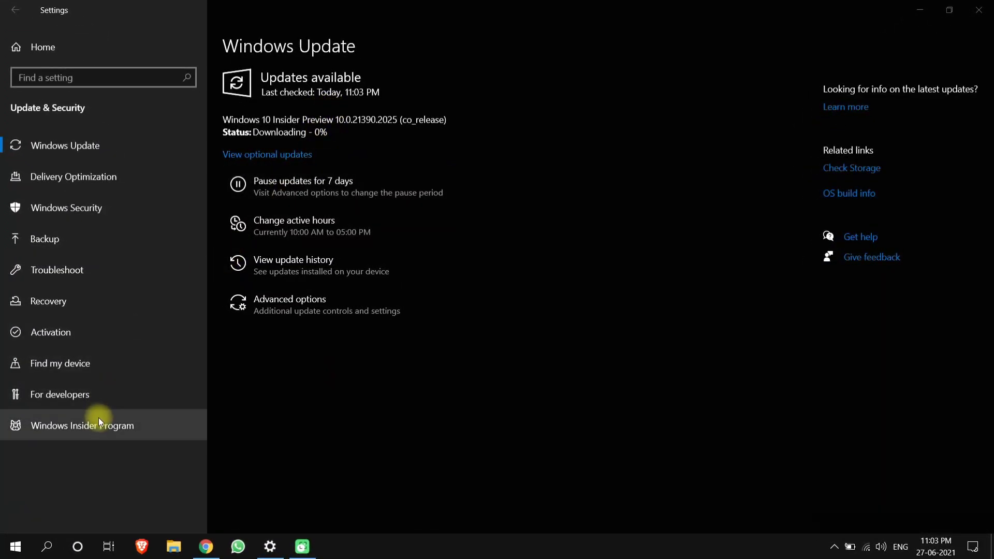
pyautogui.click(100, 420)
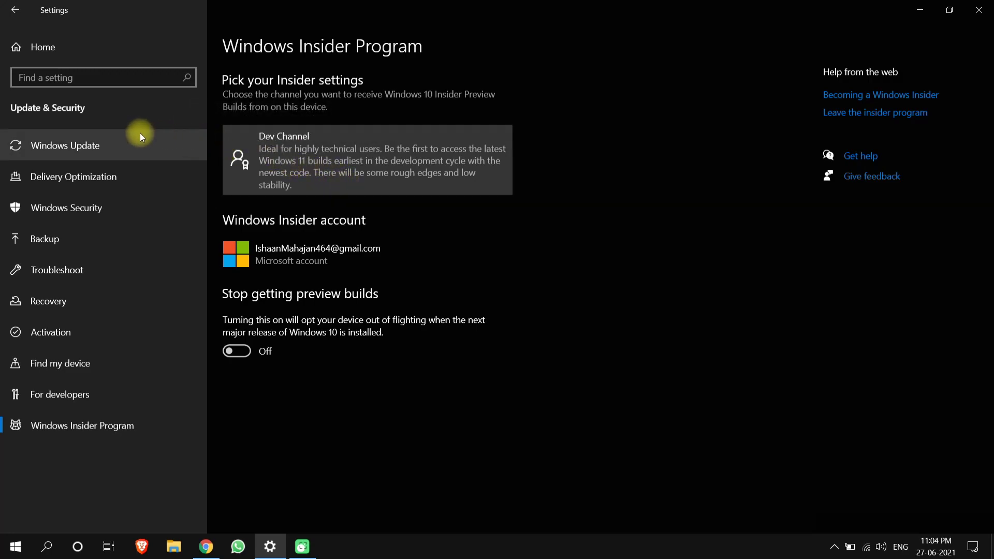
# Return to Windows Update and open Task Manager from the taskbar, moved to the right.
pyautogui.click(110, 143)
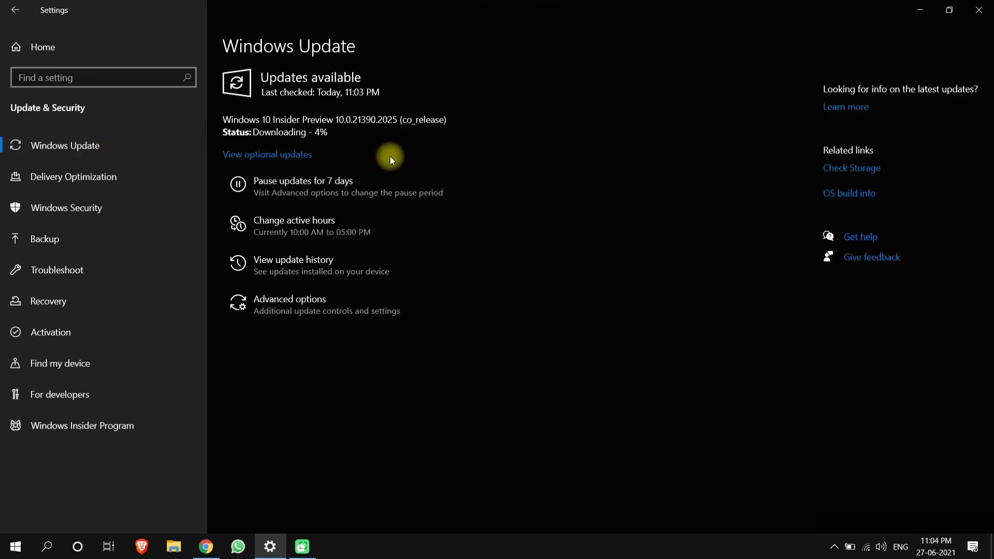
pyautogui.rightClick(536, 548)
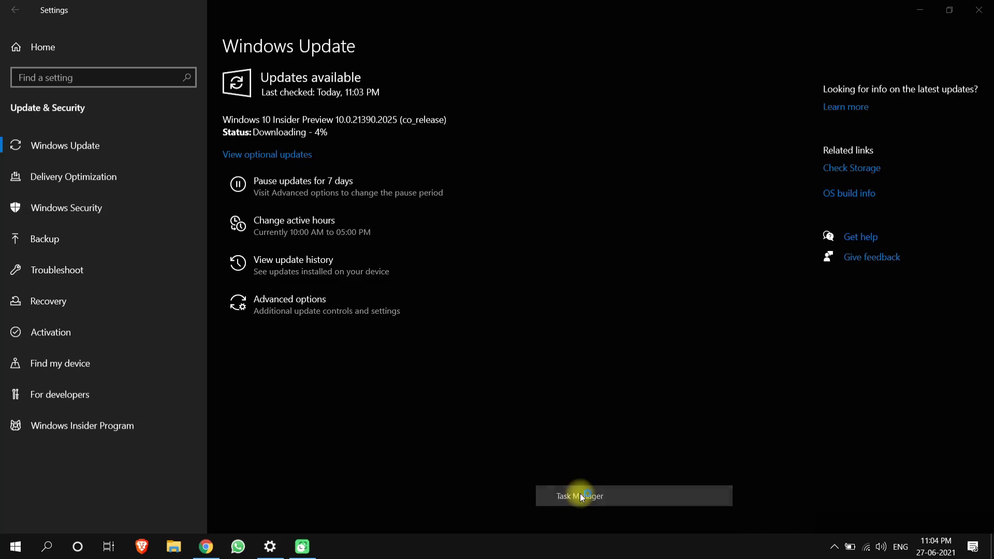
pyautogui.click(580, 493)
pyautogui.moveTo(516, 73); pyautogui.dragTo(582, 53)
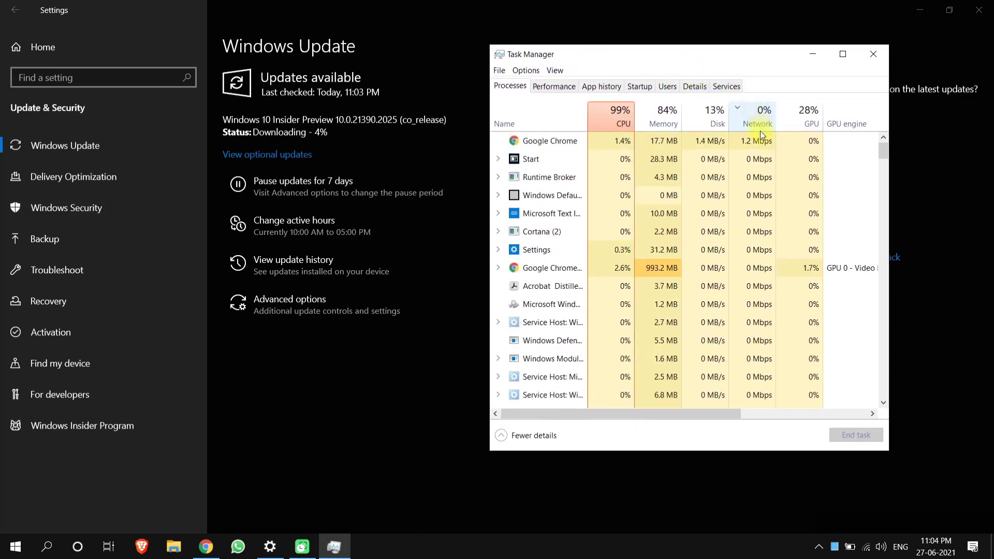
# Sort Task Manager processes by network usage and widen the Name column to show full names.
pyautogui.click(752, 143)
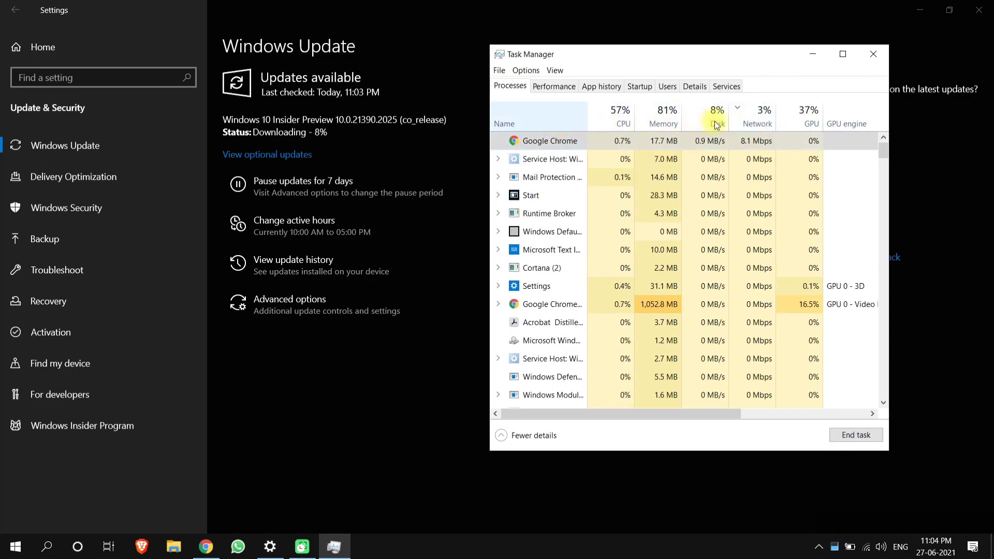
pyautogui.click(753, 117)
pyautogui.click(753, 116)
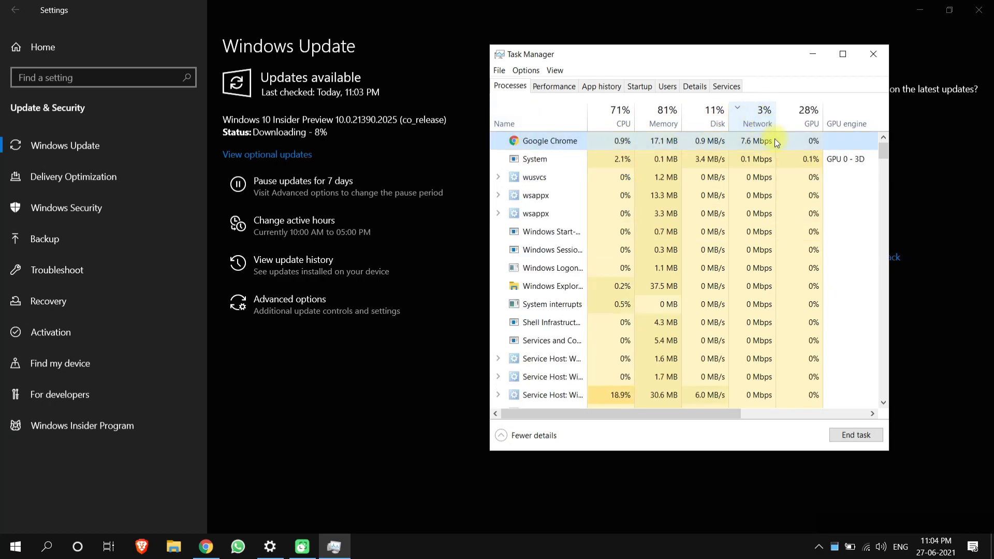
pyautogui.click(728, 157)
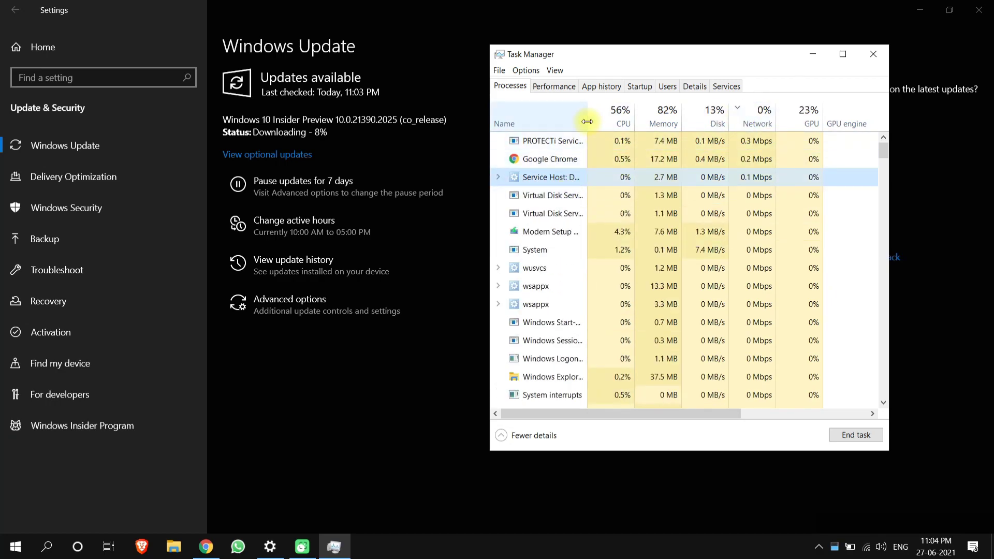
pyautogui.moveTo(588, 123); pyautogui.dragTo(628, 123)
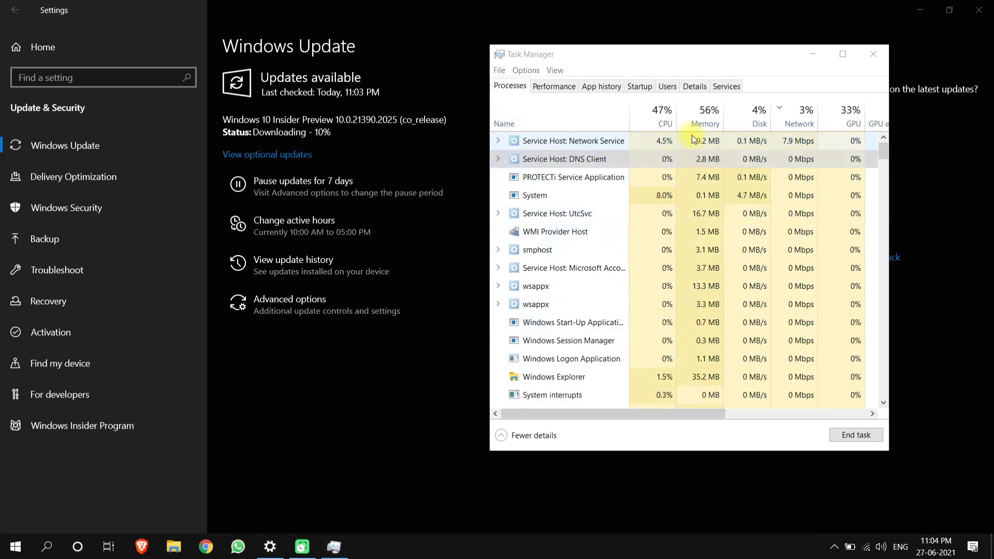
pyautogui.click(764, 148)
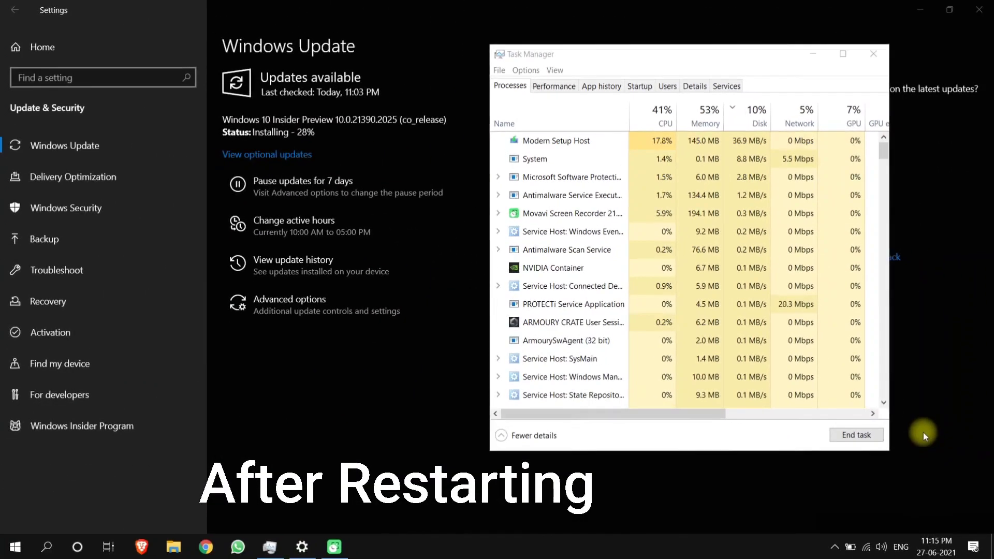
pyautogui.click(800, 112)
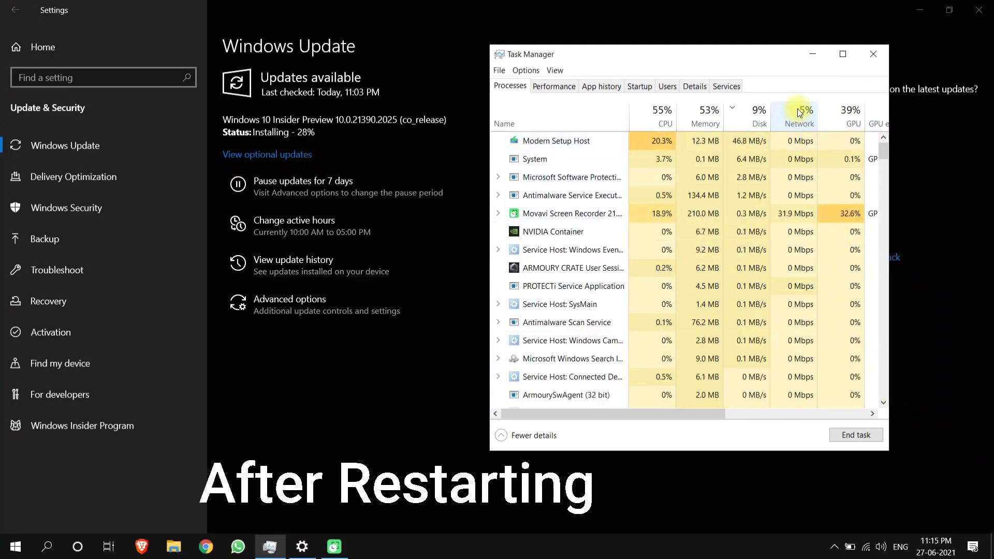
# Glance at the Performance graphs, then sort the process list by disk usage.
pyautogui.click(554, 86)
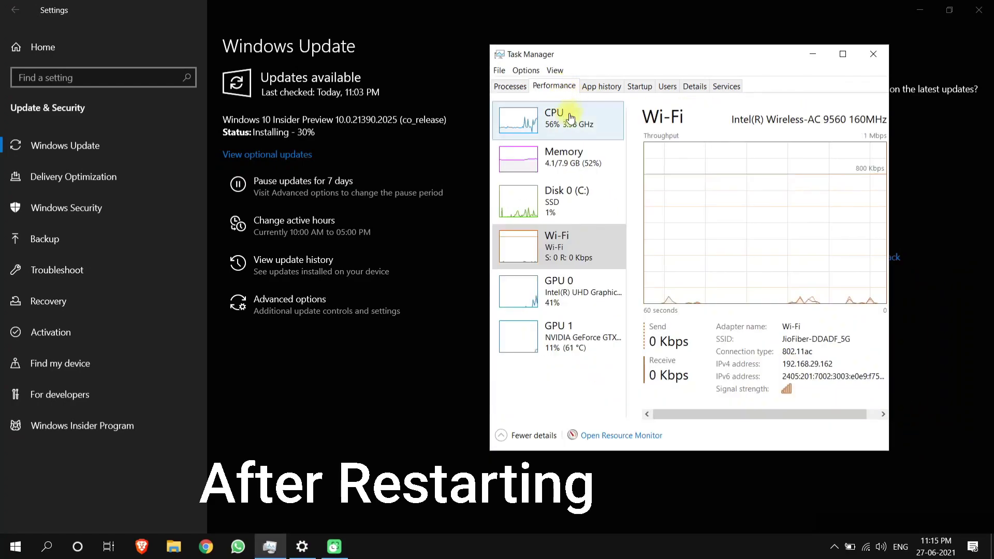
pyautogui.click(515, 87)
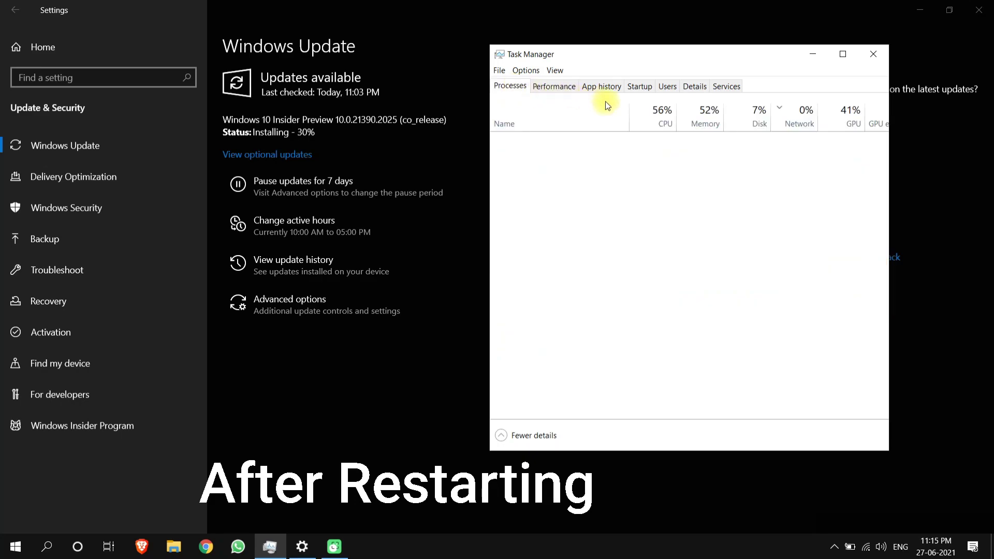
pyautogui.click(737, 112)
pyautogui.click(565, 143)
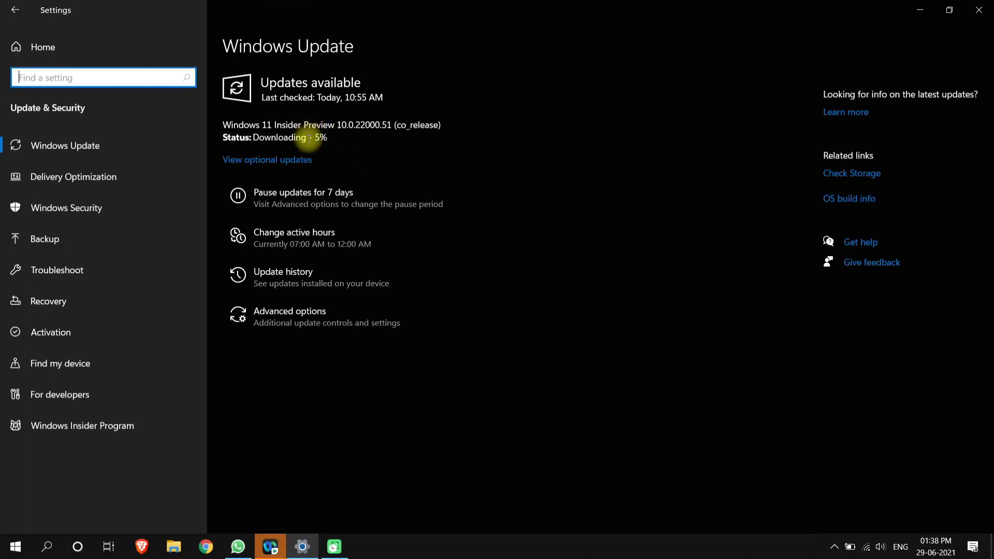
# Highlight the Windows 11 download status text, then visit Insider Program and return to Windows Update.
pyautogui.moveTo(354, 137); pyautogui.dragTo(244, 118)
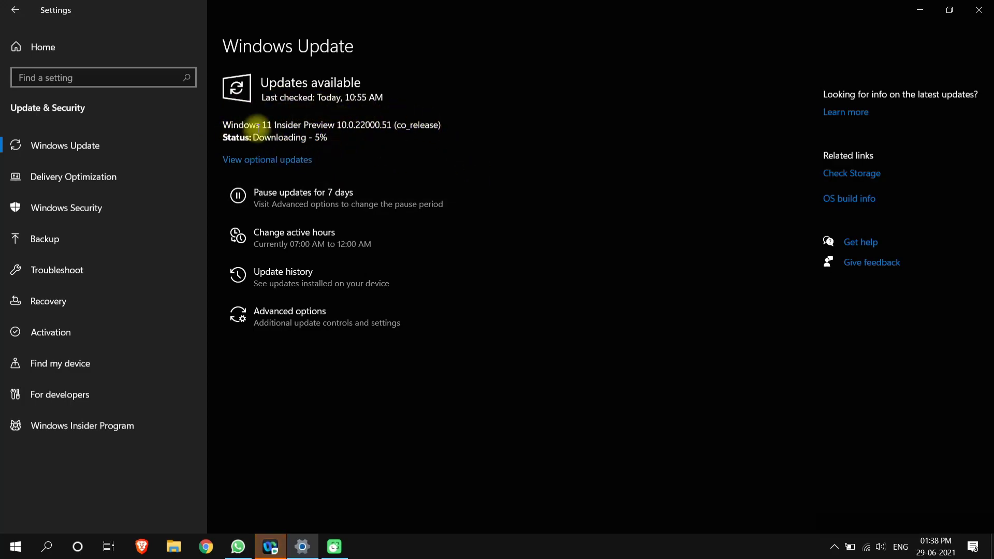
pyautogui.moveTo(235, 125); pyautogui.dragTo(262, 124)
pyautogui.click(400, 127)
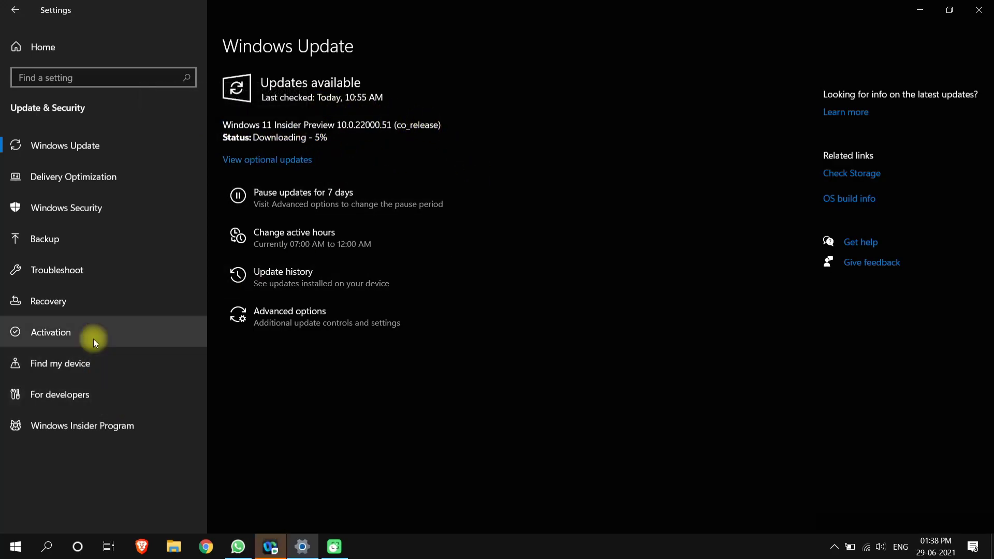
pyautogui.click(98, 426)
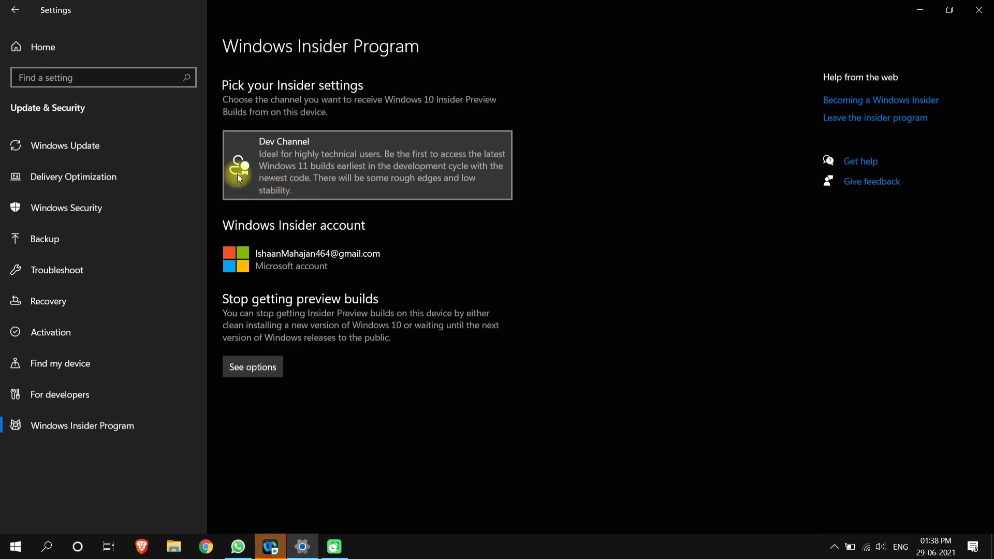
pyautogui.click(106, 155)
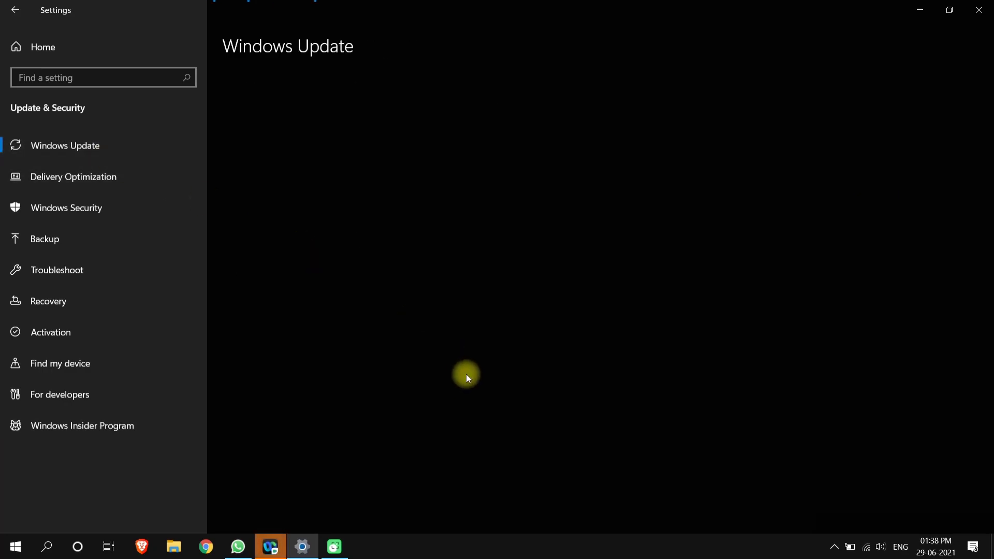
# Open Task Manager from the taskbar and move it to the right side.
pyautogui.rightClick(484, 545)
pyautogui.click(532, 491)
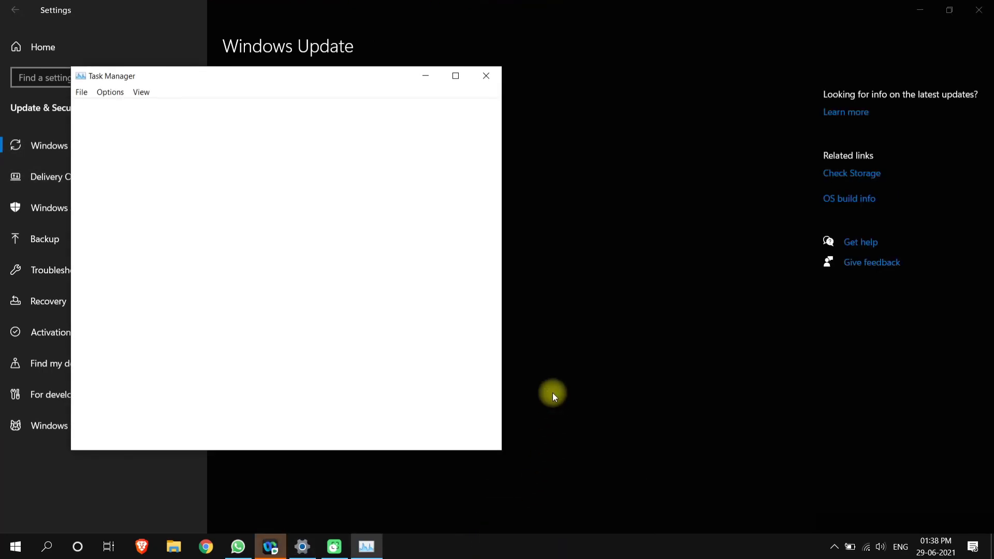
pyautogui.moveTo(200, 77); pyautogui.dragTo(650, 76)
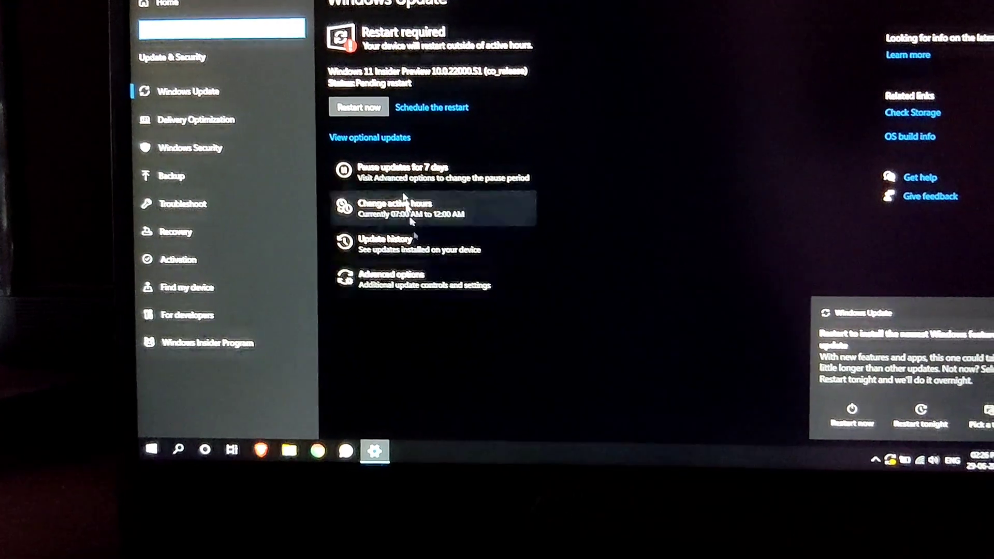
# Restart to install Windows 11 Insider Preview 10.0.22000.51, then sign in with the PIN.
pyautogui.click(276, 111)
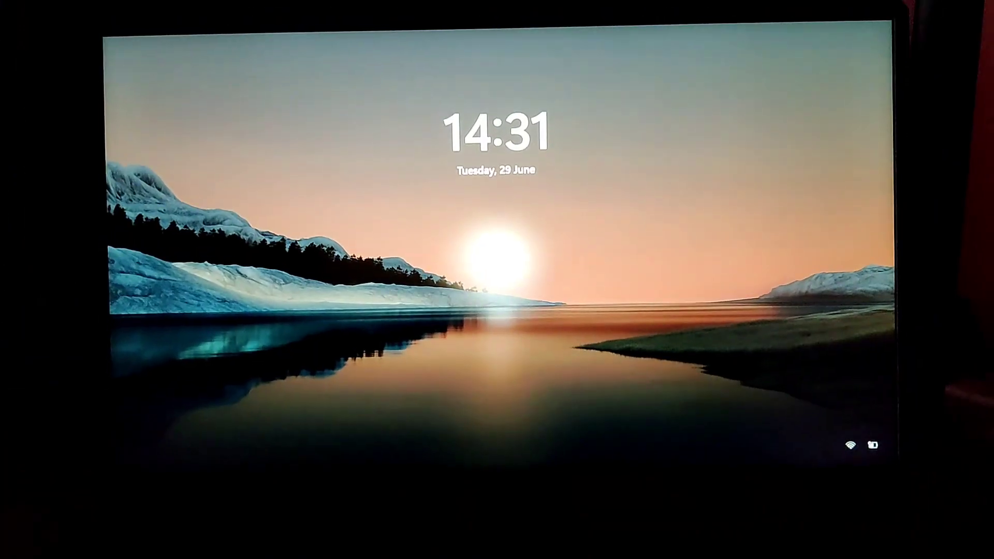
pyautogui.press('space')
pyautogui.write('1234')
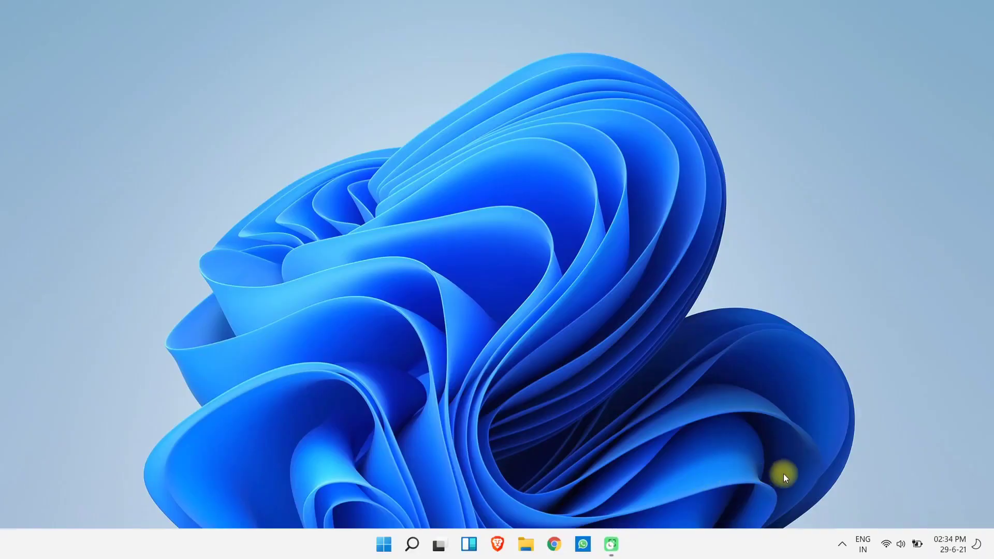
# Open Personalization settings from the desktop's right-click menu.
pyautogui.rightClick(381, 205)
pyautogui.moveTo(473, 222)
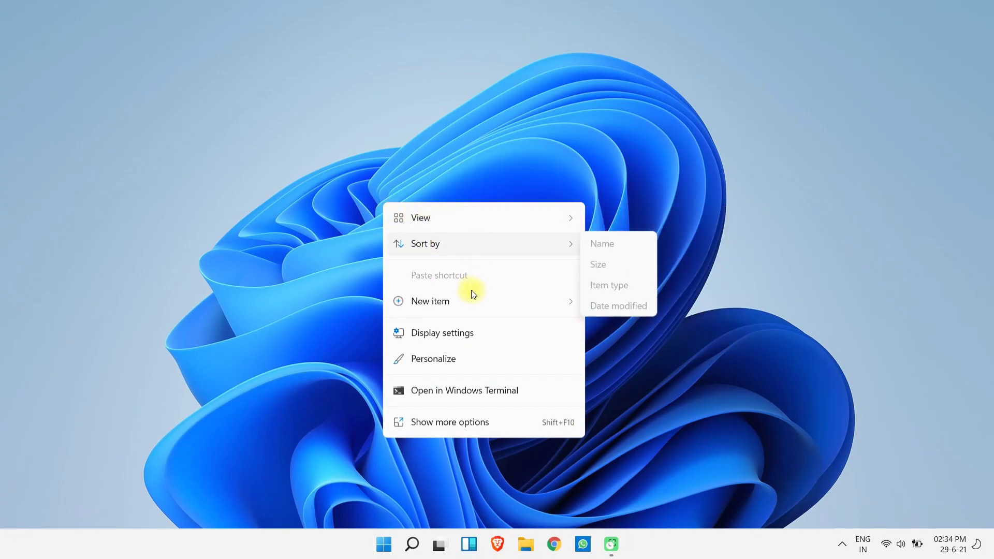
pyautogui.click(470, 359)
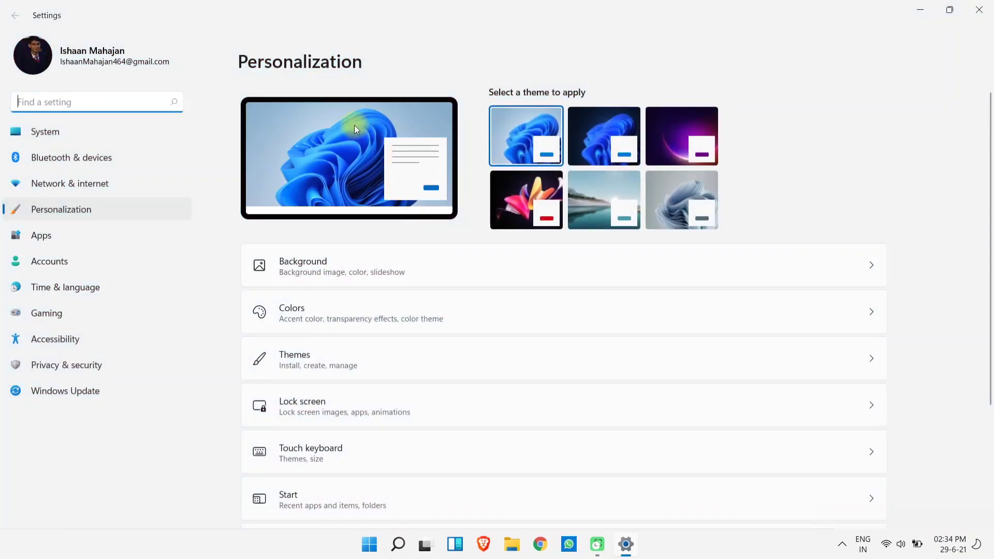
pyautogui.scroll(-3, 308, 334)
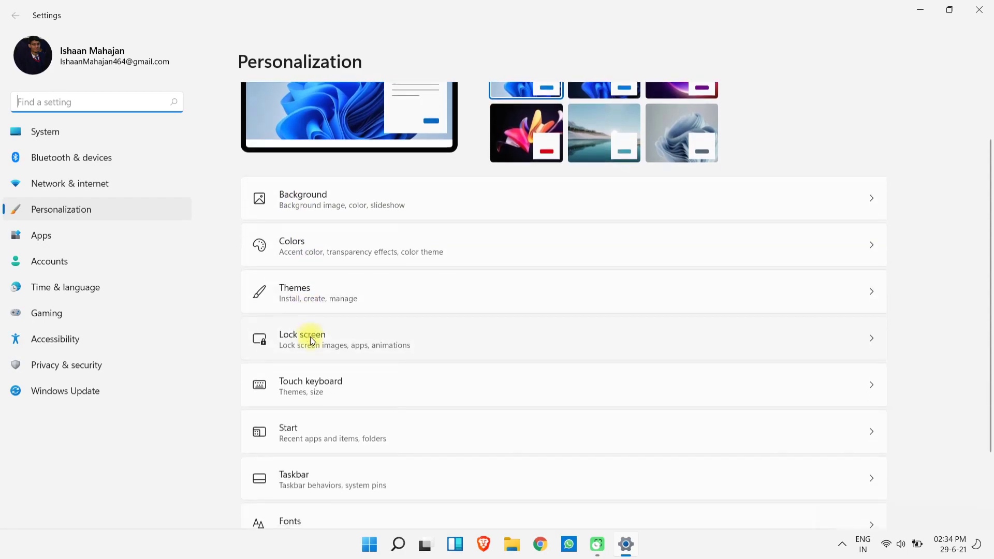
pyautogui.scroll(3, 373, 362)
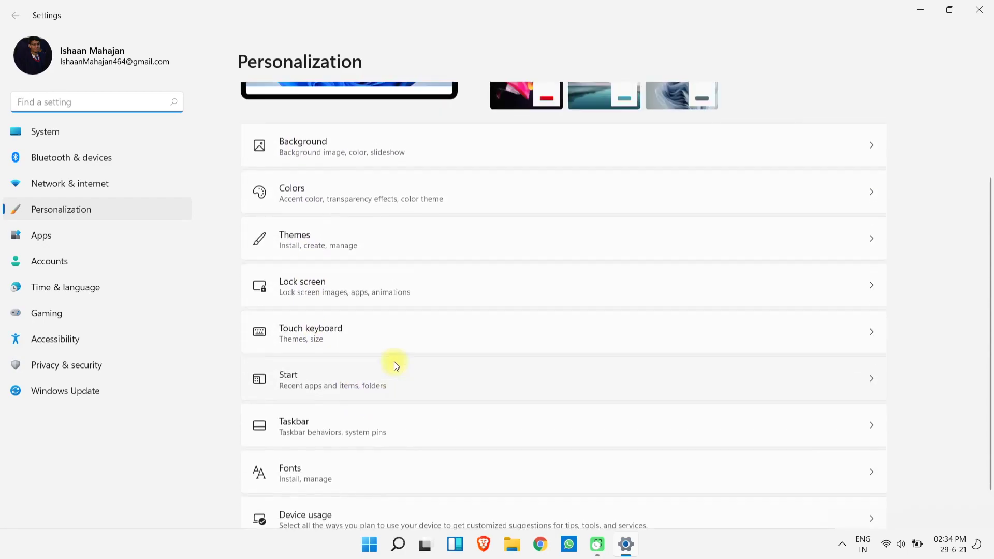
# Apply the dark Windows theme, briefly minimize Settings, then apply the purple glow theme.
pyautogui.click(617, 131)
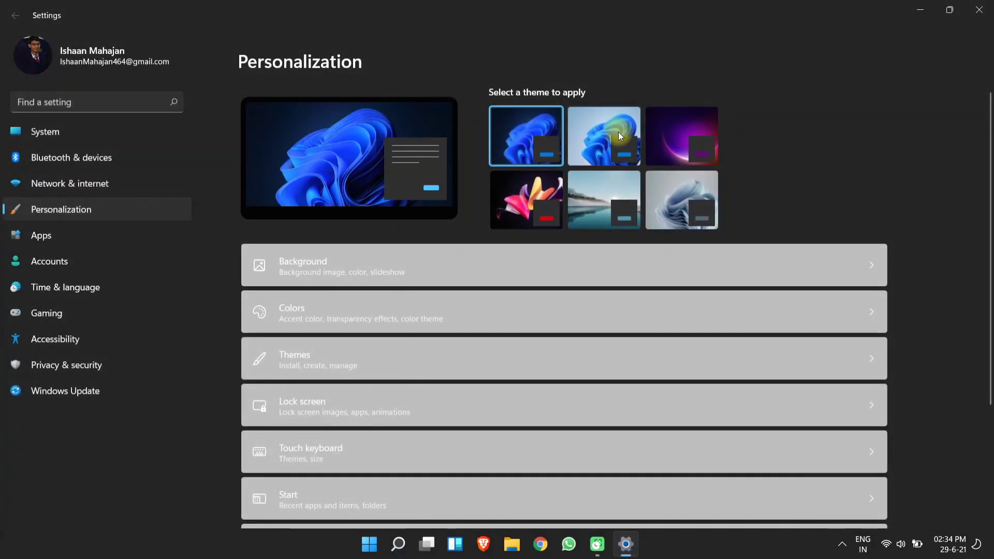
pyautogui.click(916, 9)
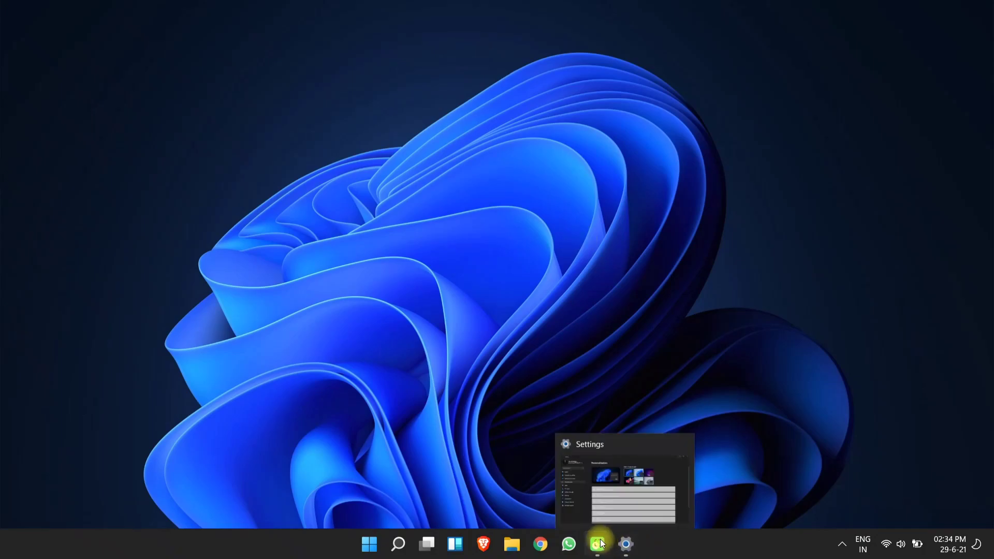
pyautogui.click(624, 545)
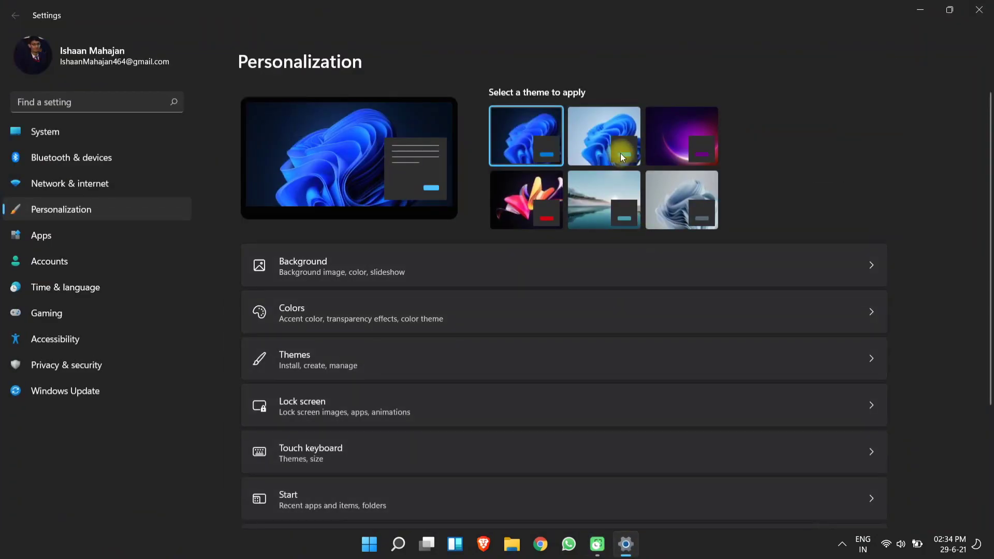
pyautogui.click(688, 146)
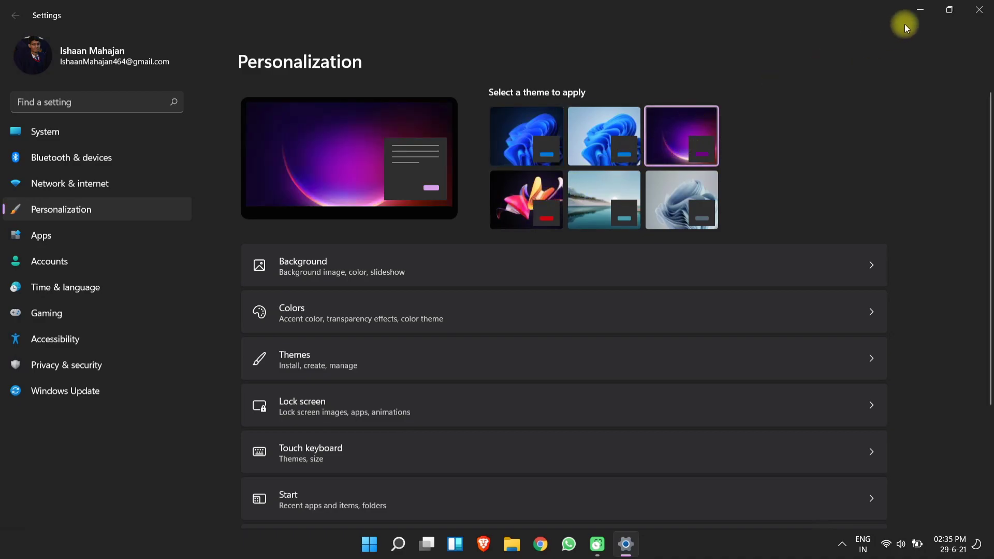
# Close Settings and advance the desktop to the next background image.
pyautogui.moveTo(852, 4); pyautogui.dragTo(659, 4)
pyautogui.click(979, 9)
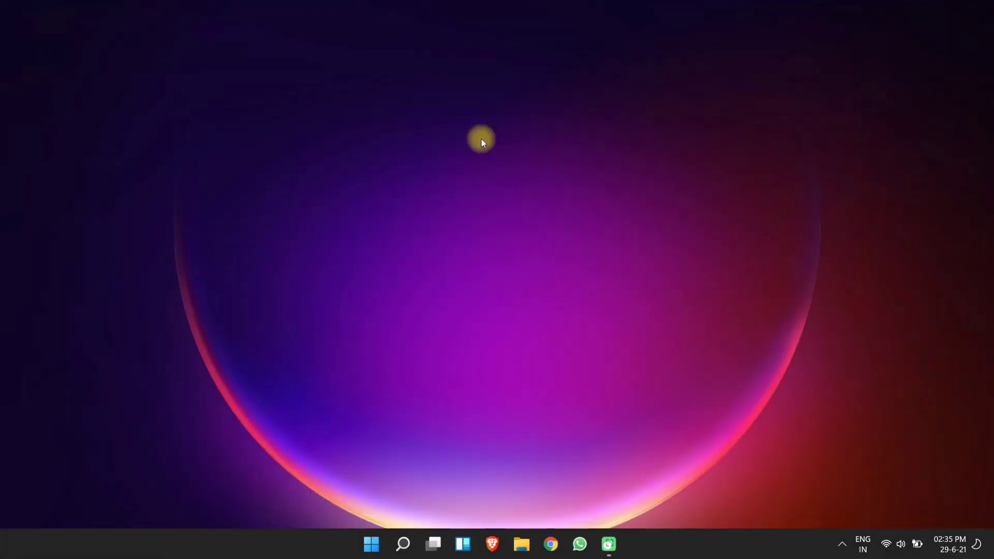
pyautogui.rightClick(482, 139)
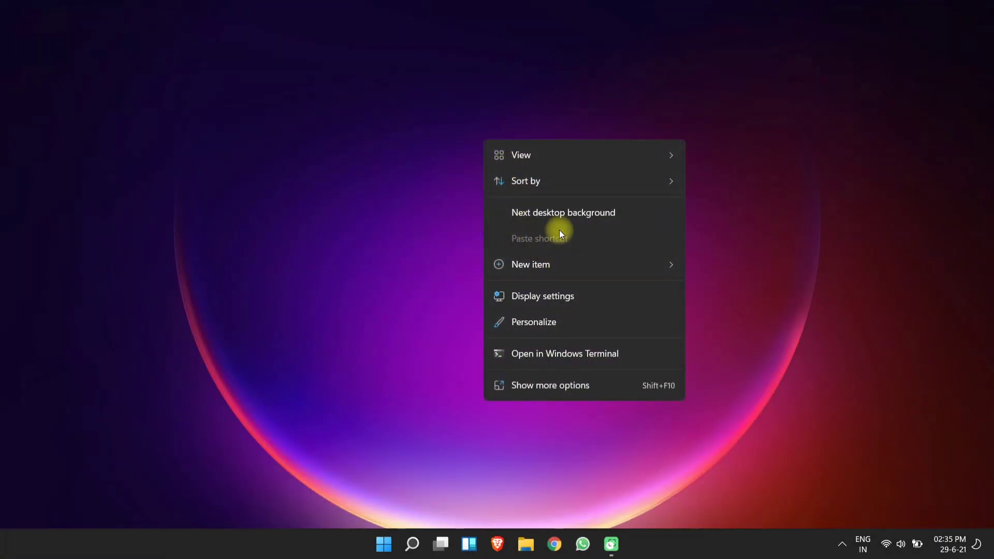
pyautogui.click(572, 213)
# Dismiss the desktop menu and open the notifications and calendar panel.
pyautogui.rightClick(536, 225)
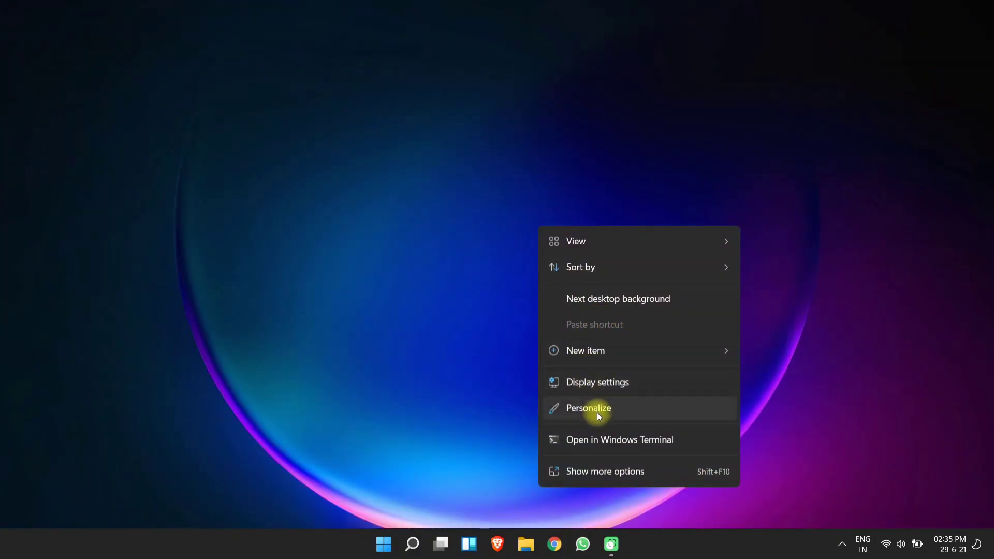
pyautogui.click(774, 494)
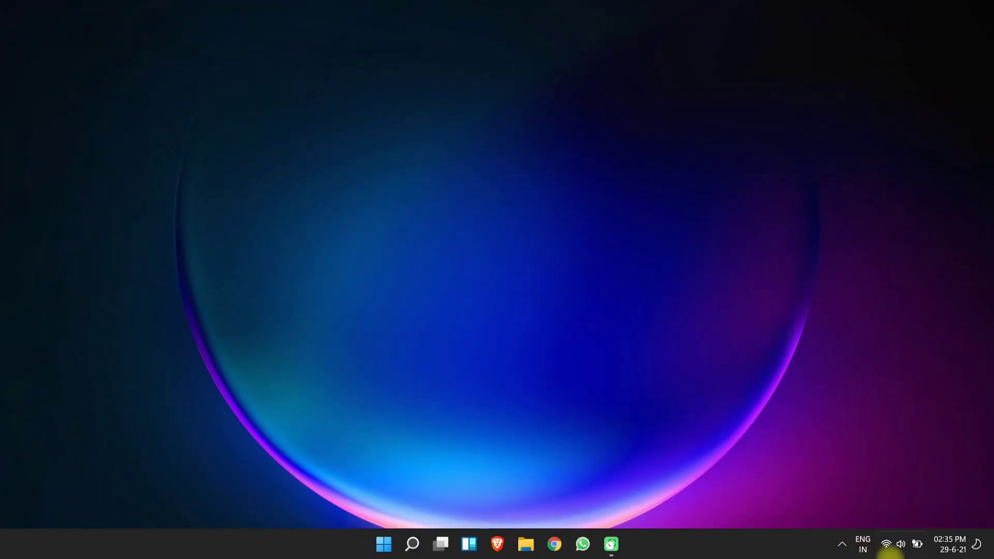
pyautogui.click(977, 545)
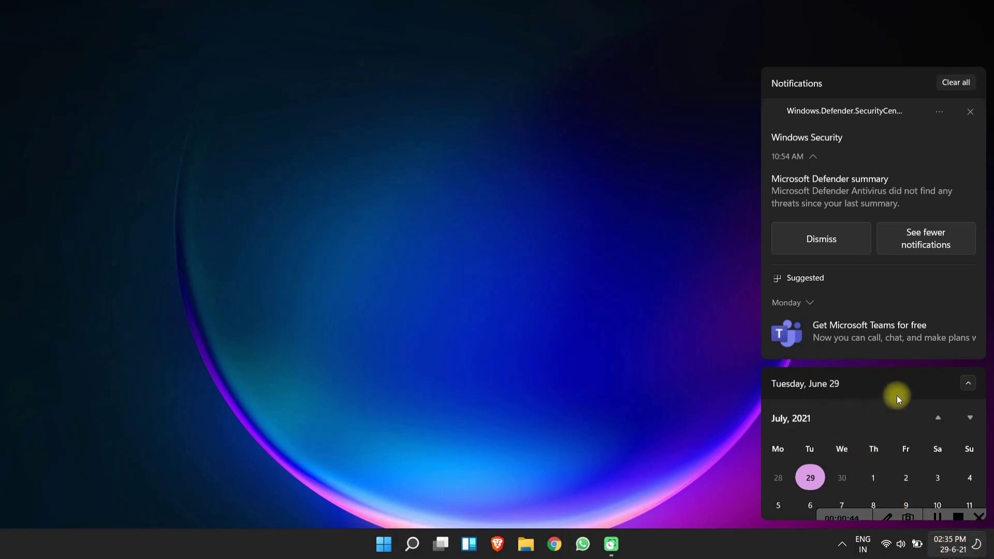
# Dismiss the Teams notification, clear all notifications, and expand then close the calendar.
pyautogui.click(971, 303)
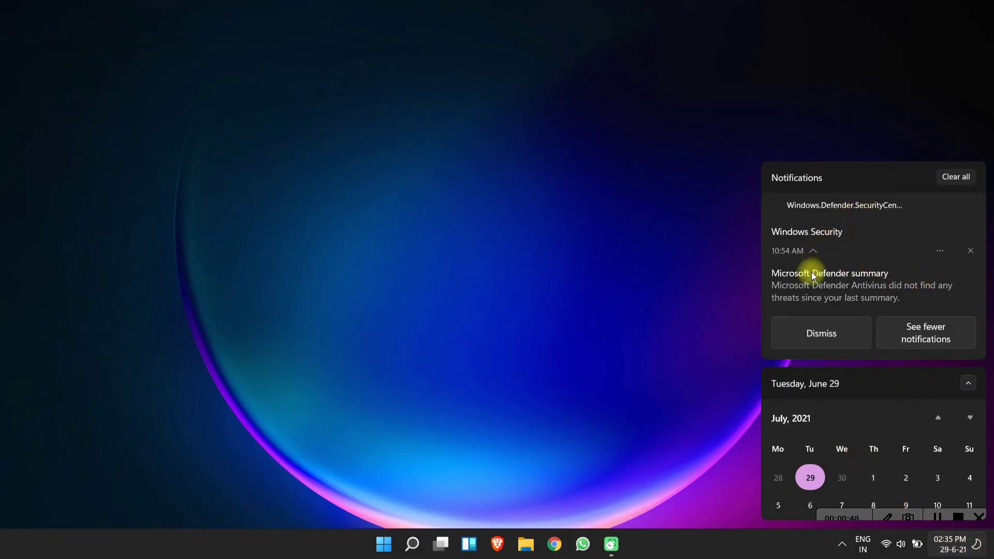
pyautogui.click(956, 178)
pyautogui.click(866, 385)
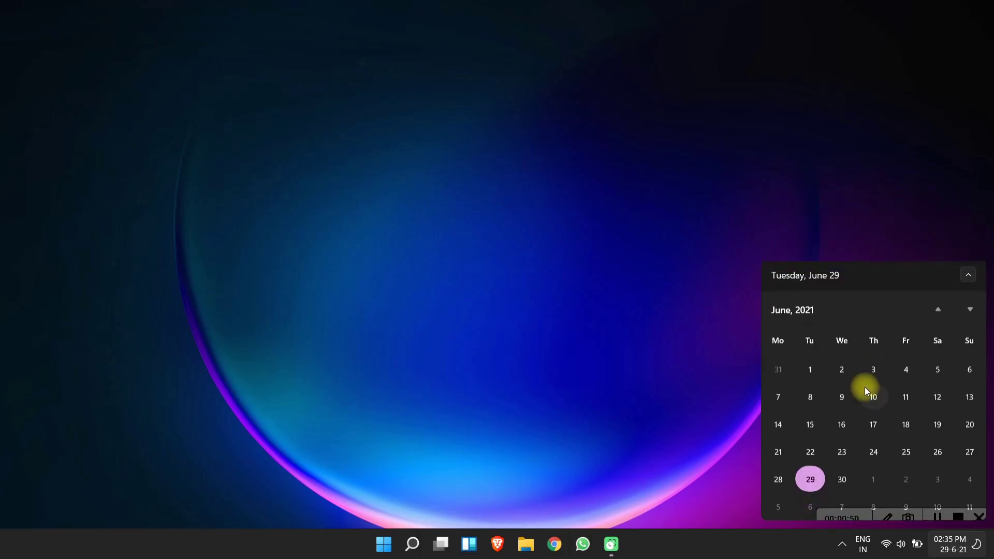
pyautogui.click(665, 312)
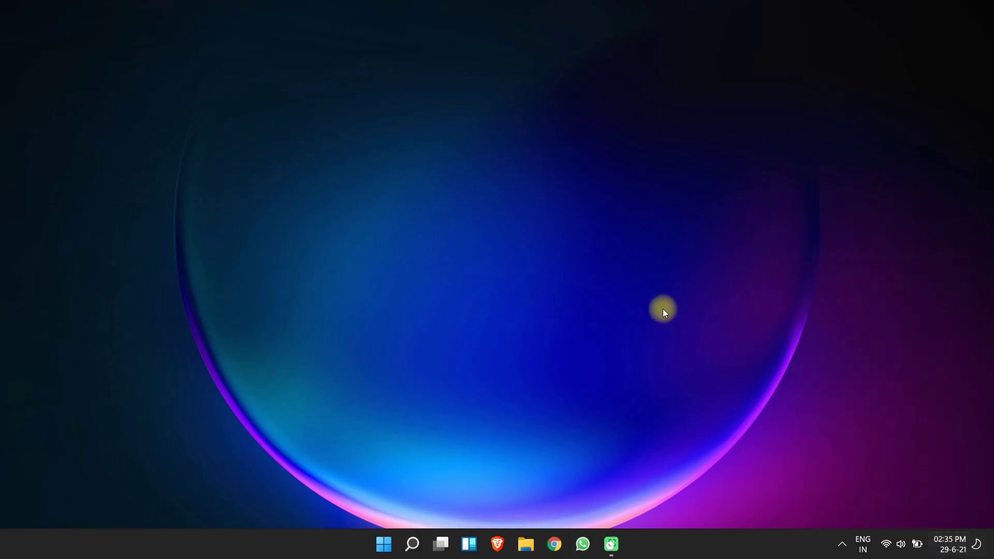
# Launch the Settings app from the Start menu's pinned apps.
pyautogui.click(384, 544)
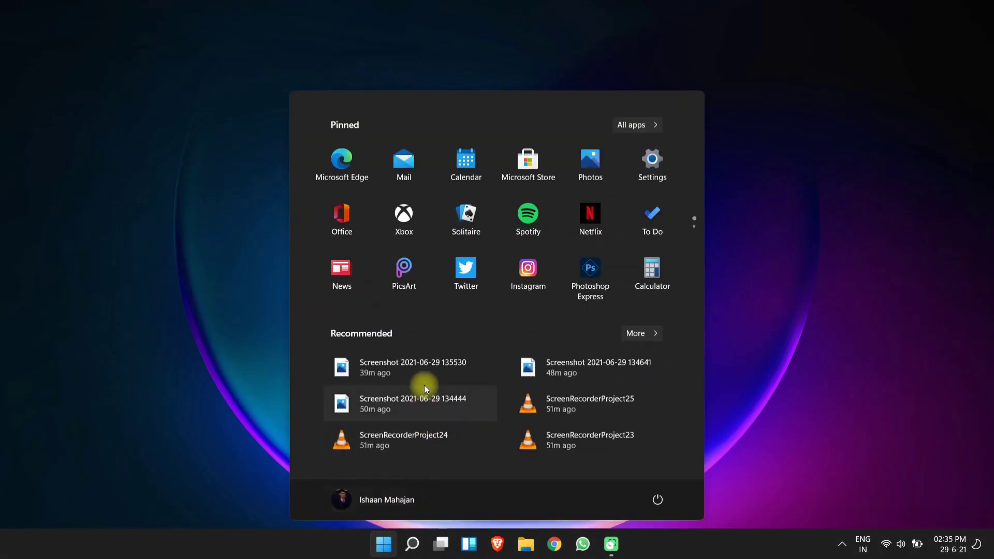
pyautogui.scroll(-1, 604, 212)
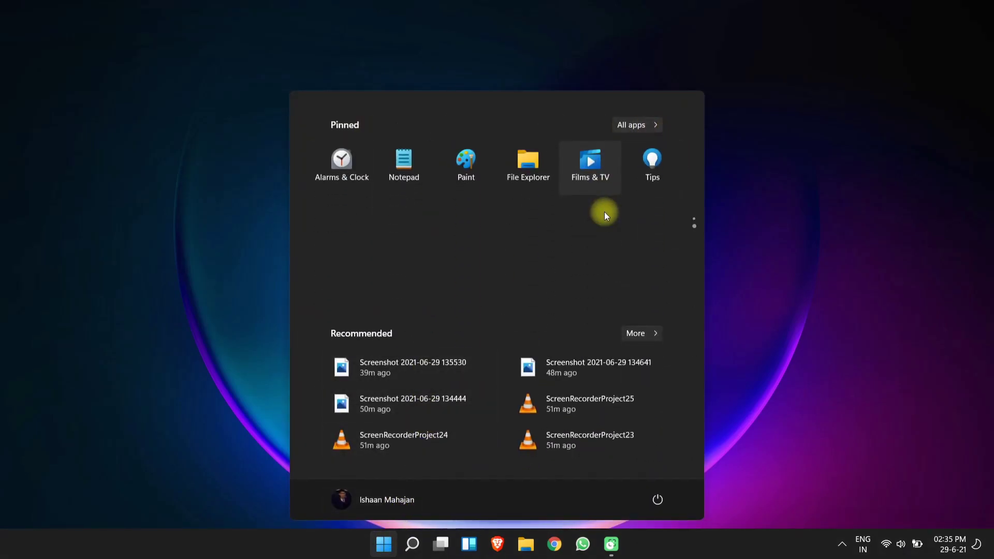
pyautogui.scroll(1, 607, 244)
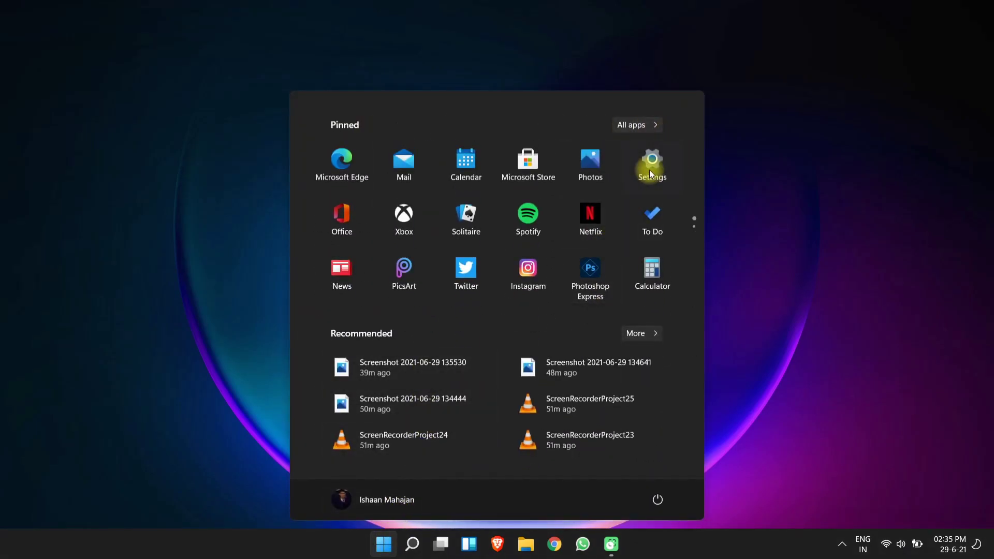
pyautogui.click(650, 170)
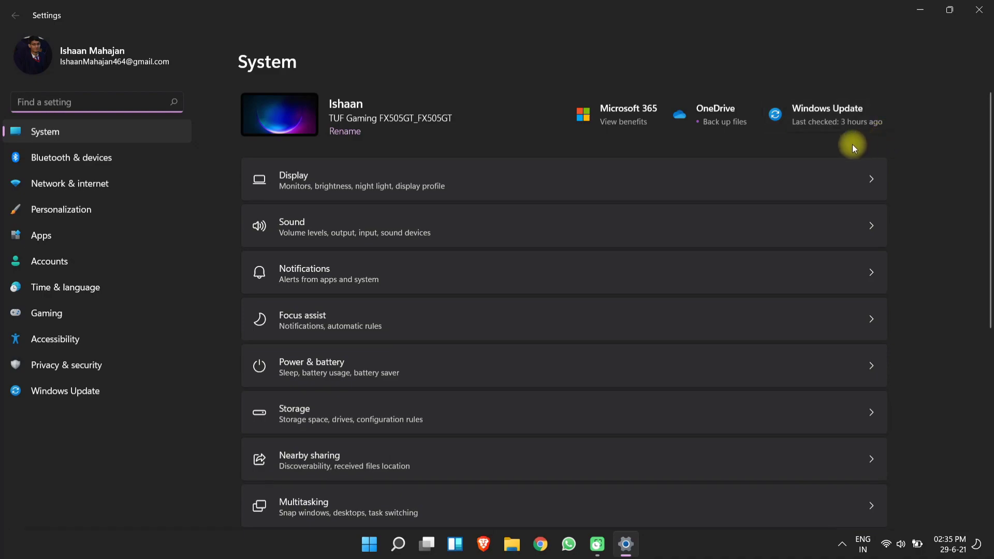
# Check the Activation page showing Windows 11 Home Single Language as Active, then go back.
pyautogui.scroll(-3, 386, 258)
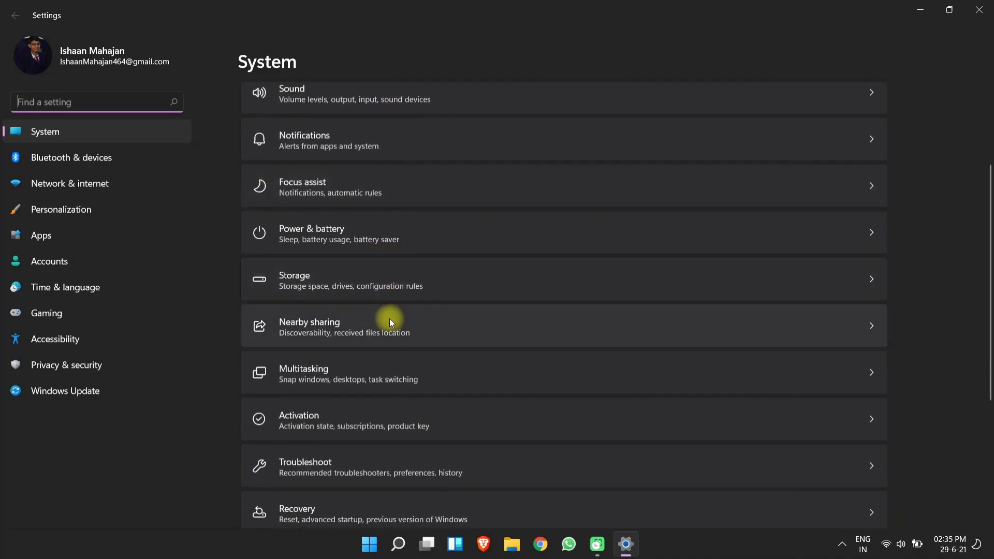
pyautogui.scroll(-2, 386, 371)
pyautogui.click(386, 368)
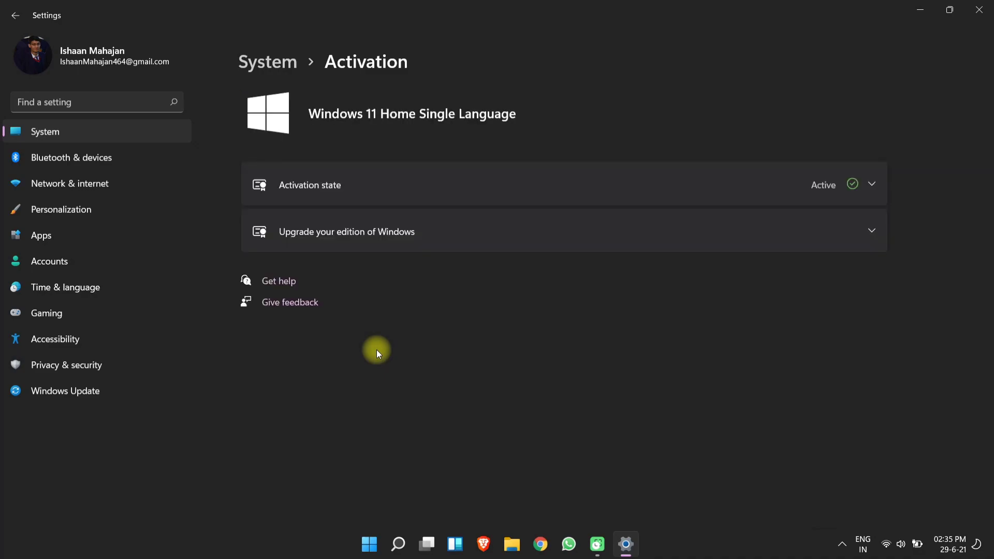
pyautogui.click(448, 185)
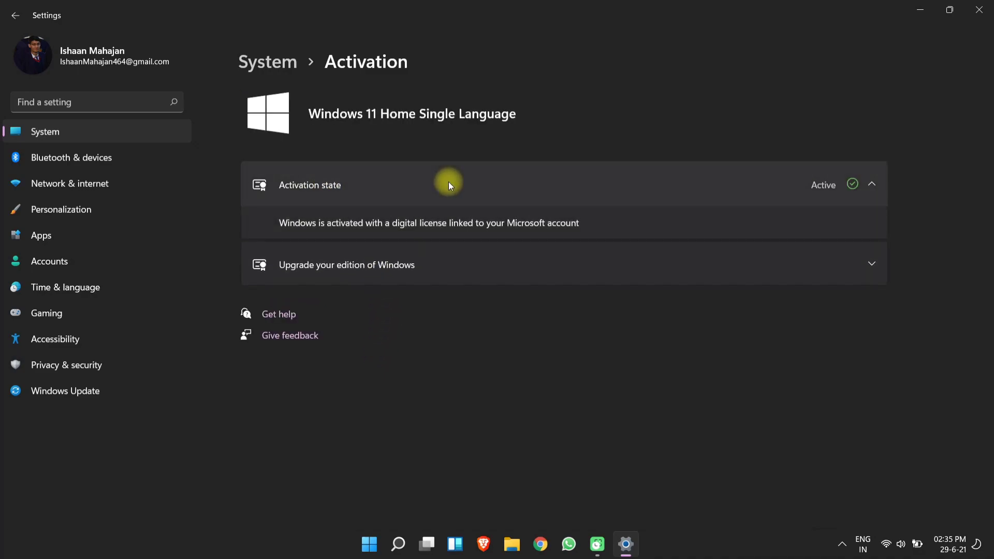
pyautogui.click(513, 194)
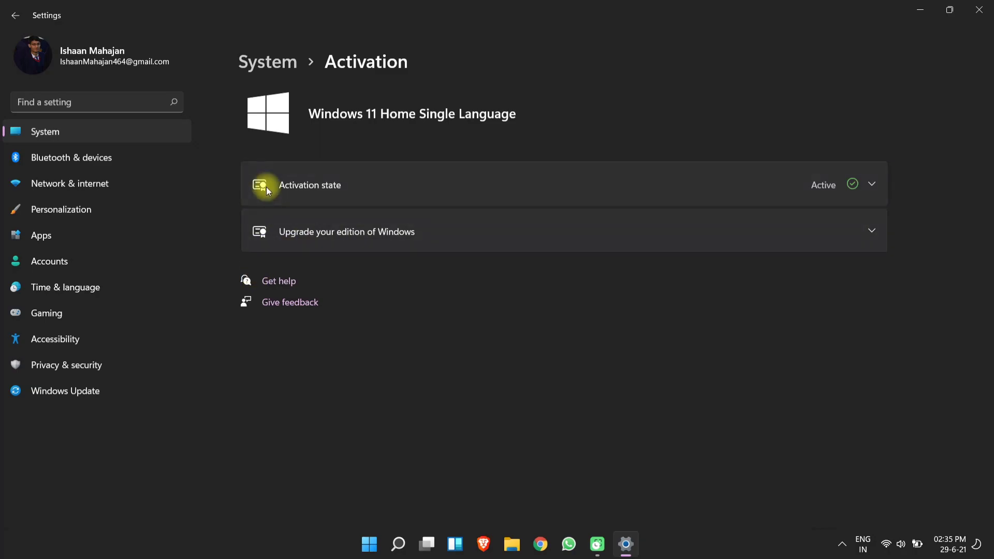
pyautogui.hotkey('alt', 'Left')
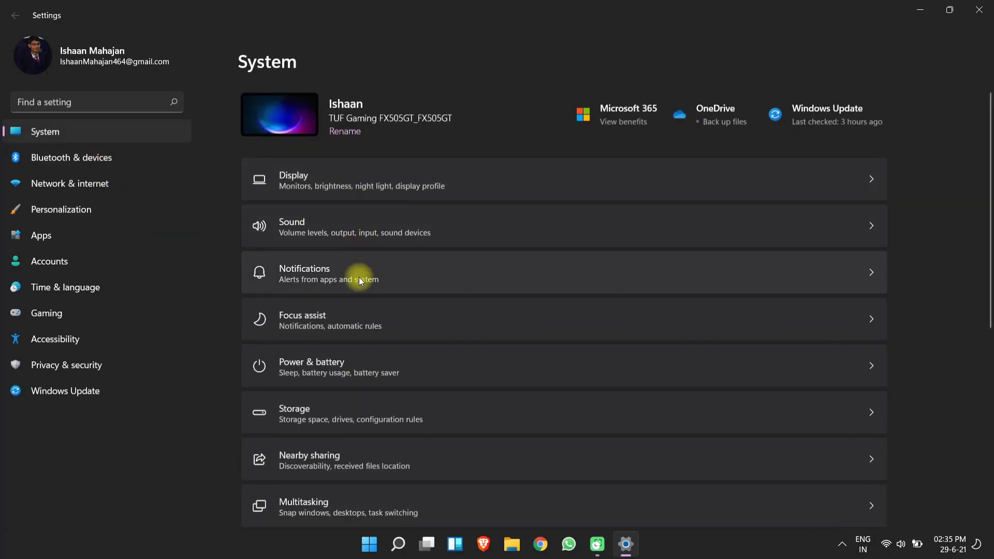
# Scroll through the System settings list, then go to Windows Update.
pyautogui.scroll(-2, 355, 346)
pyautogui.scroll(-5, 355, 362)
pyautogui.scroll(7, 353, 371)
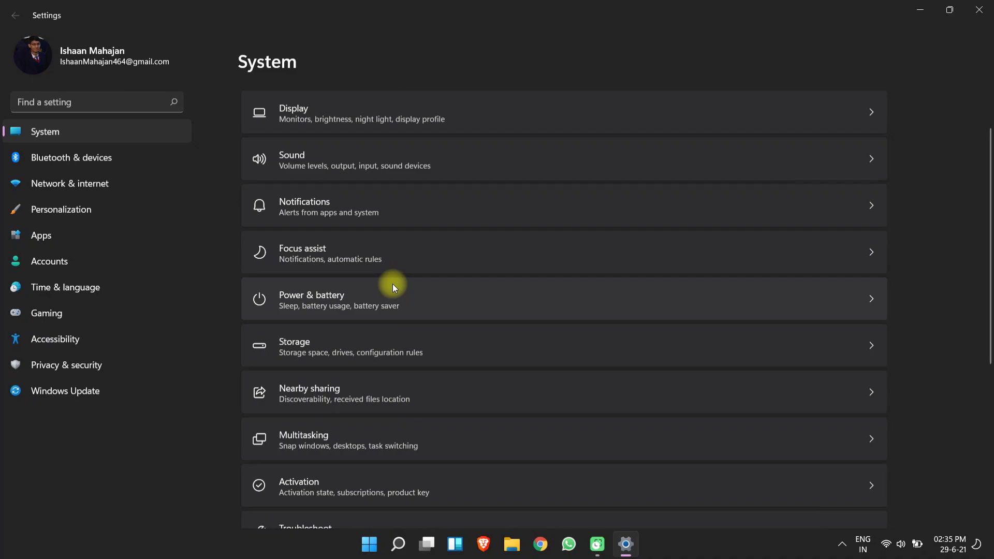
pyautogui.scroll(-1, 393, 286)
pyautogui.scroll(-3, 393, 297)
pyautogui.scroll(-1, 393, 301)
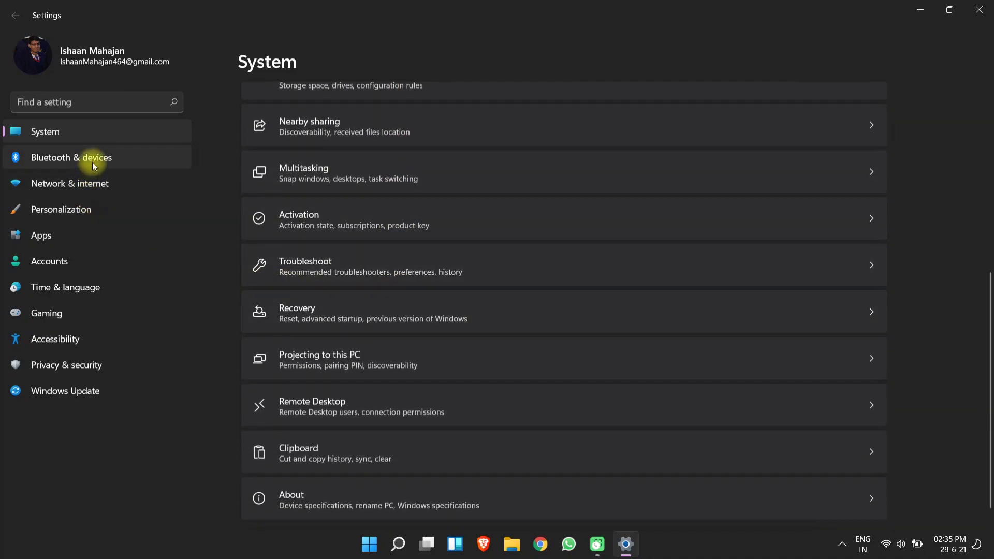
pyautogui.click(94, 392)
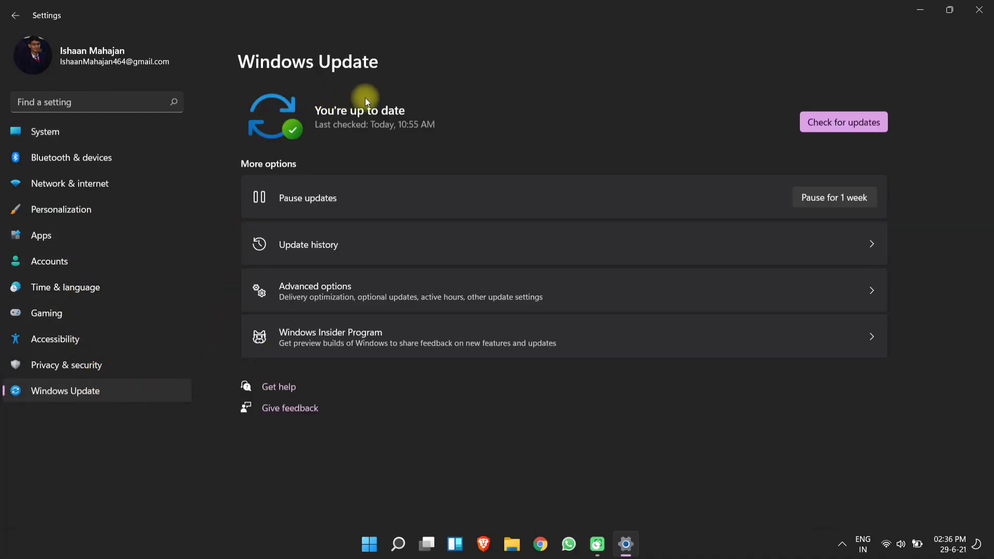
# Check for new Windows updates, then open the Windows Insider Program page.
pyautogui.click(837, 120)
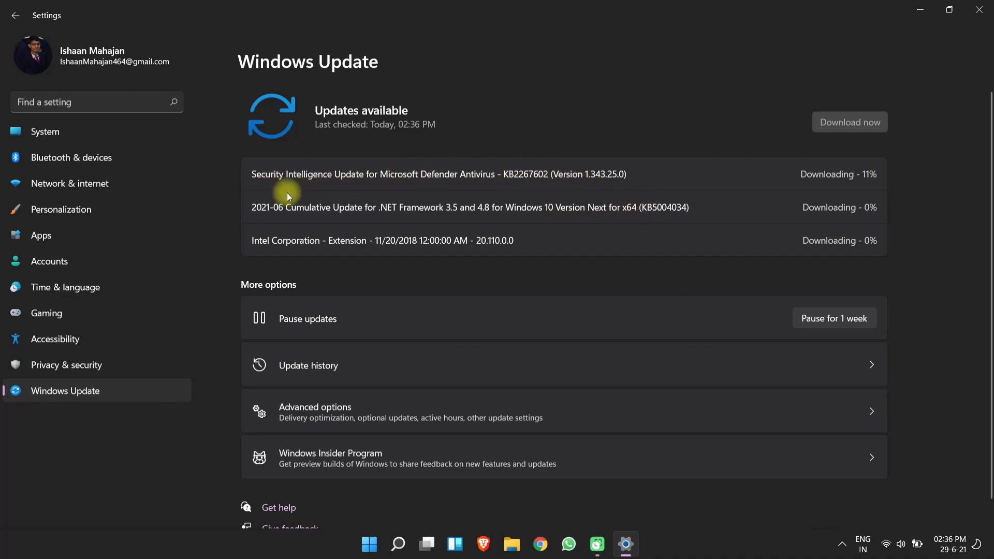
pyautogui.scroll(-1, 380, 240)
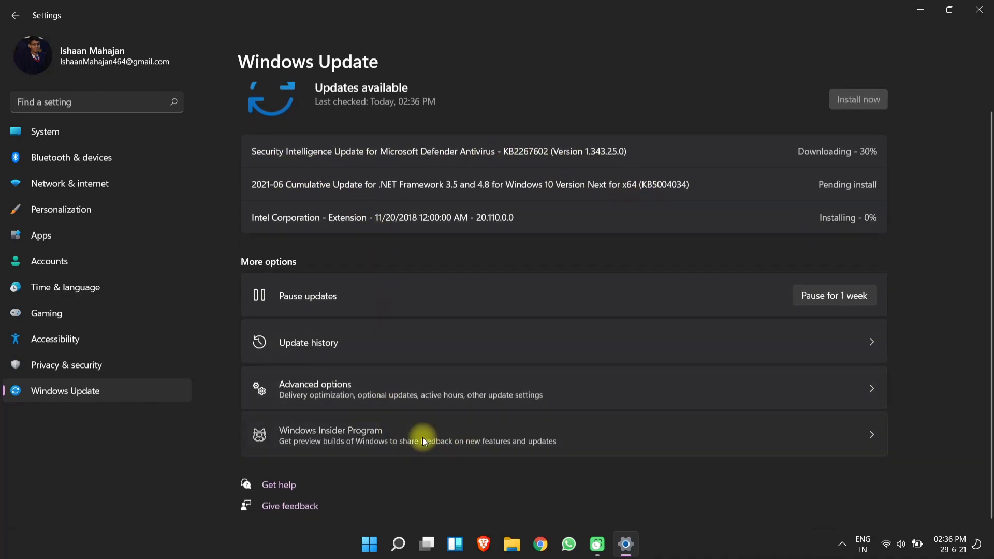
pyautogui.click(423, 437)
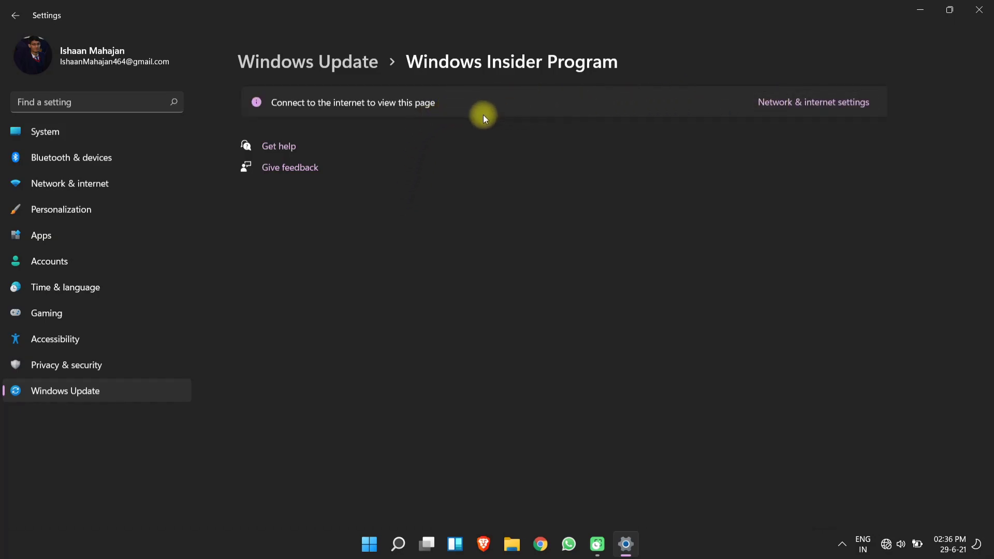
# Confirm the Wi‑Fi connection in Network & internet settings, then return to Windows Update.
pyautogui.click(757, 102)
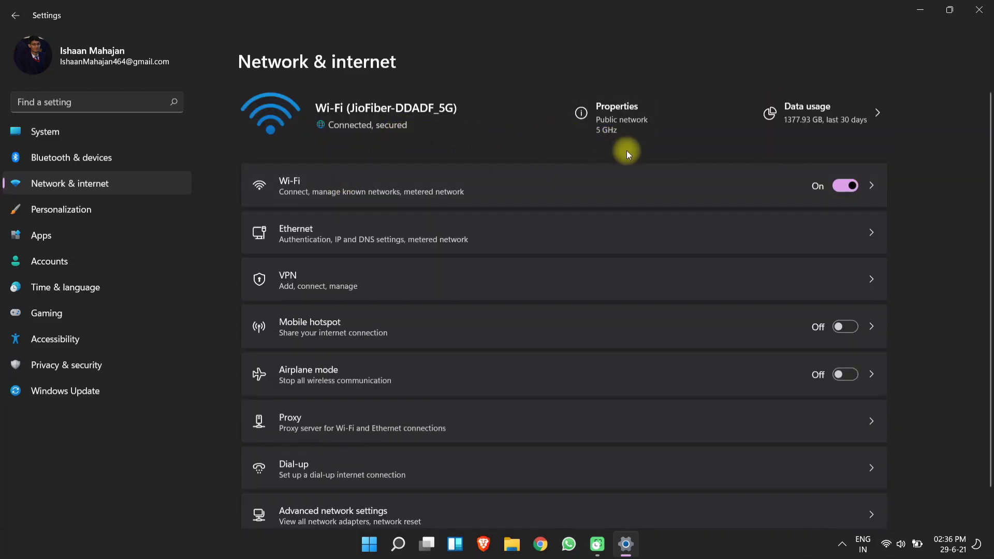
pyautogui.scroll(-1, 627, 151)
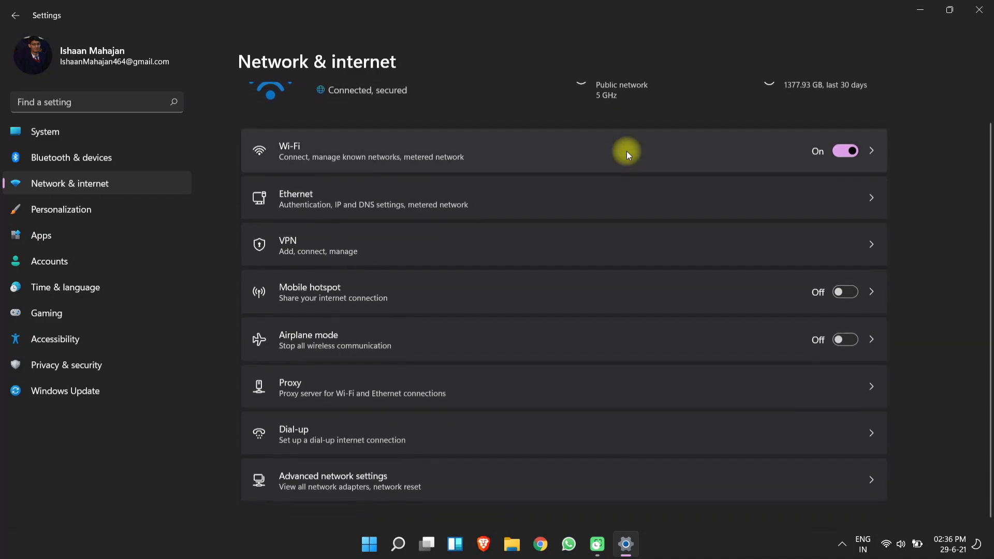
pyautogui.scroll(1, 626, 152)
pyautogui.press('End')
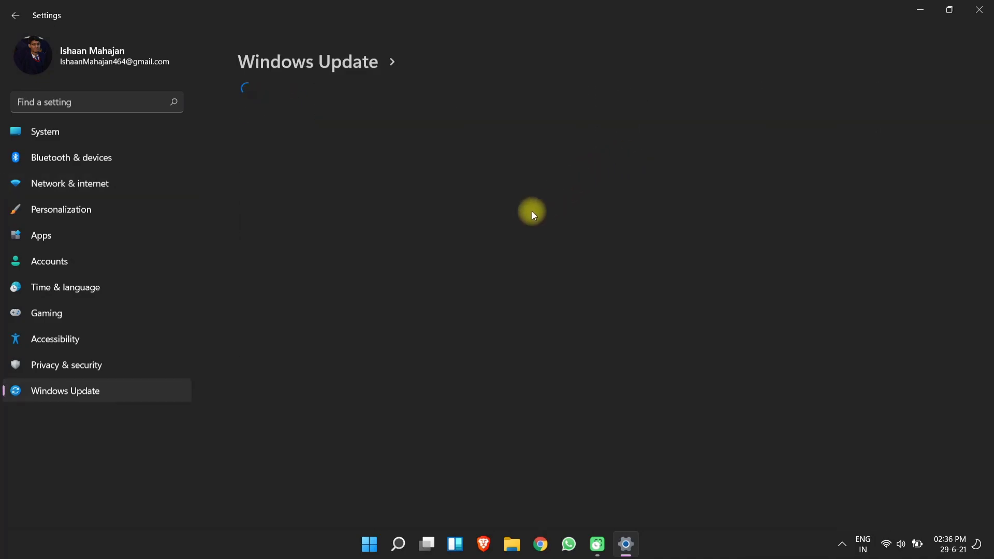
# Search 'ar' to launch Armoury Crate and bring its window to full screen.
pyautogui.click(368, 543)
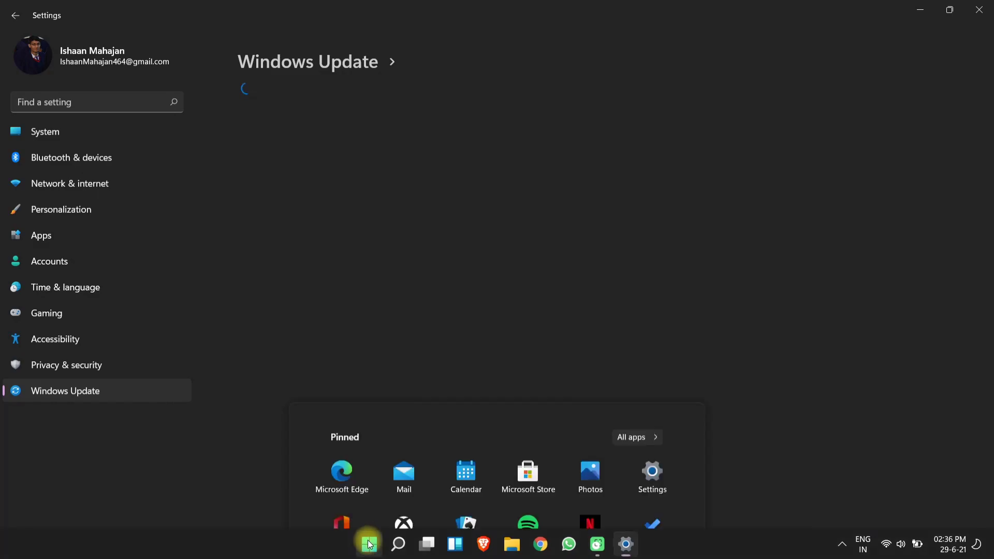
pyautogui.write('arMOURY CRATE')
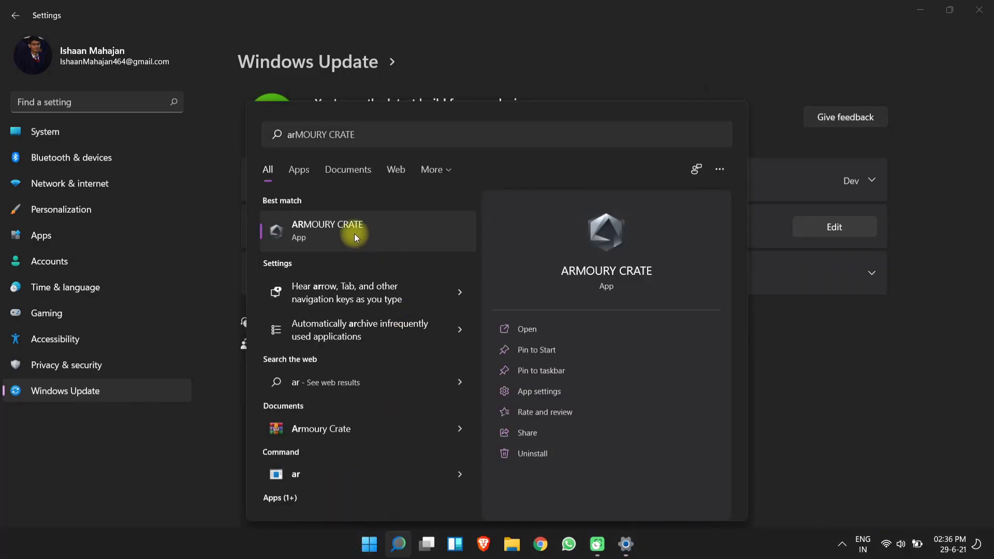
pyautogui.click(354, 234)
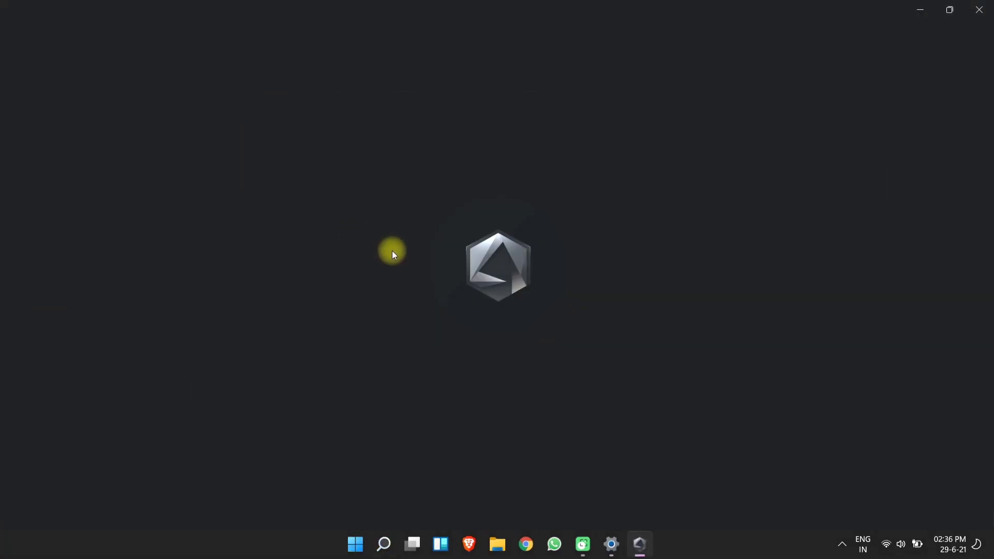
pyautogui.click(642, 546)
pyautogui.click(644, 548)
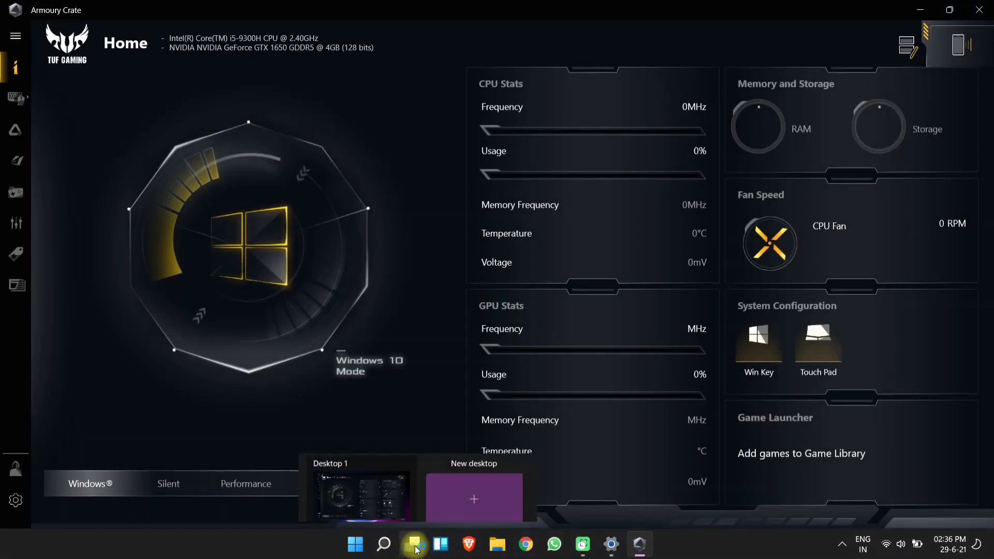
pyautogui.click(414, 545)
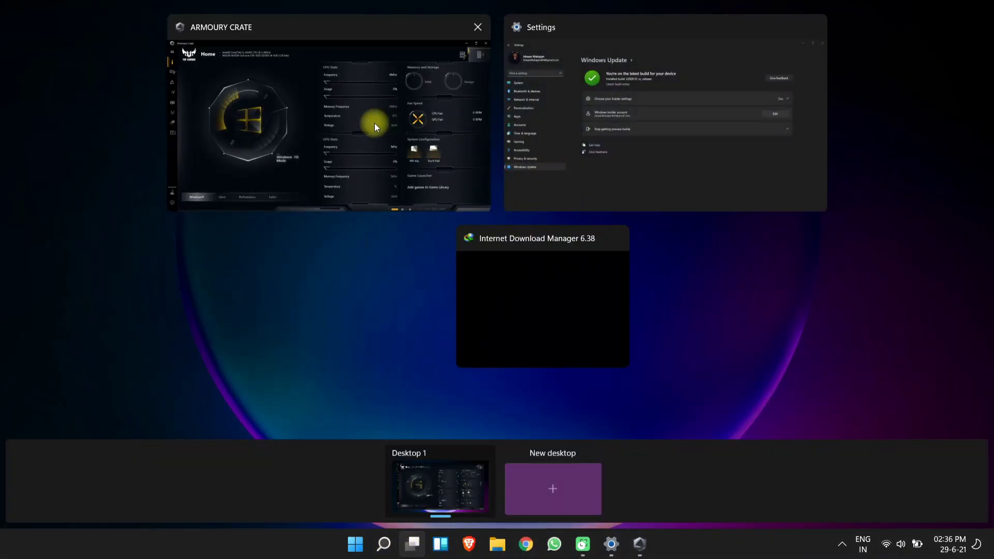
pyautogui.click(373, 123)
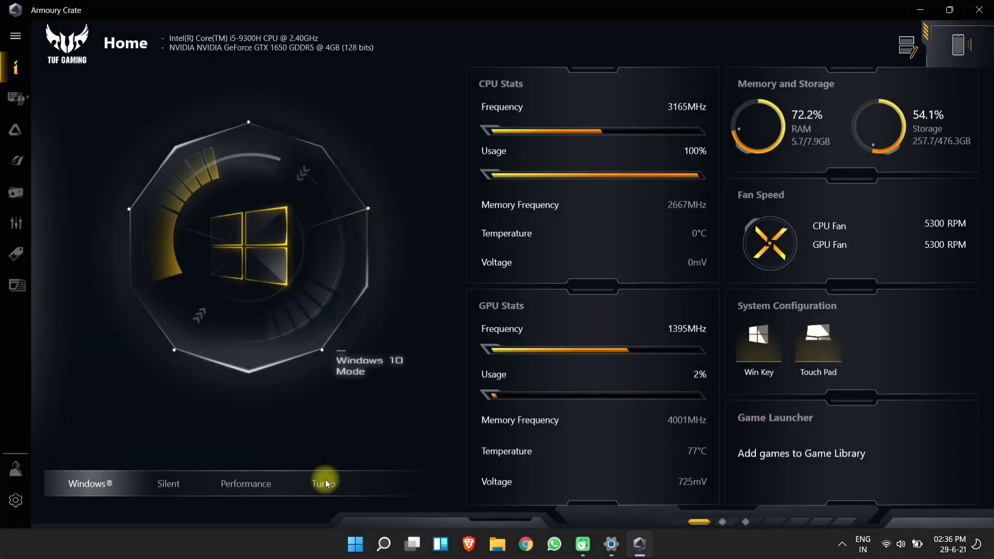
# Switch Armoury Crate to Turbo mode, review its Update Center, return Home, and close it.
pyautogui.click(325, 480)
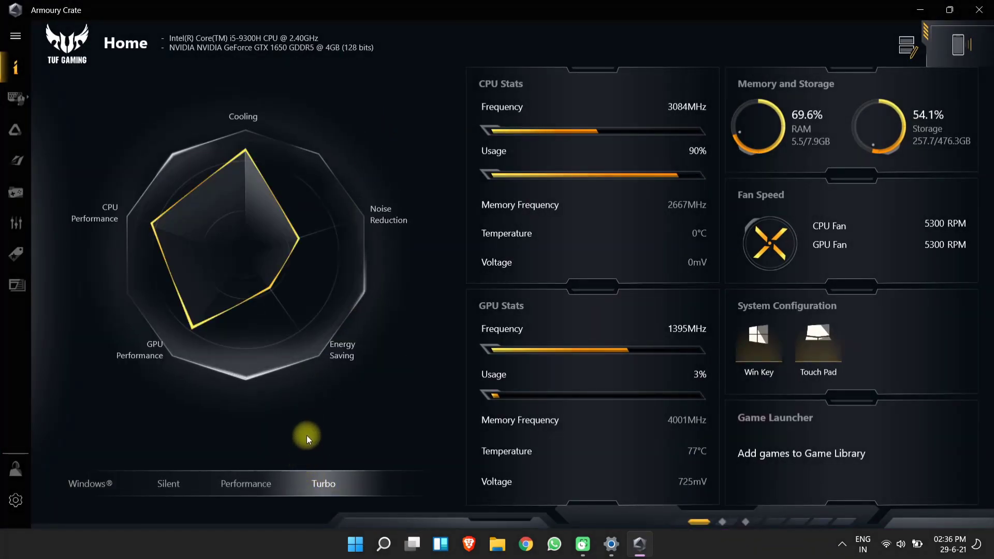
pyautogui.click(15, 500)
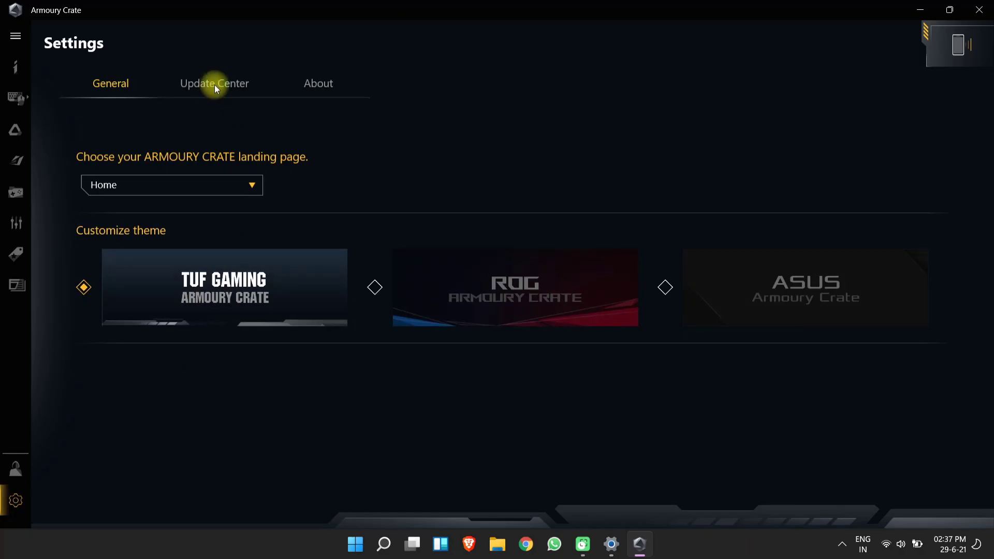
pyautogui.click(215, 85)
pyautogui.click(20, 66)
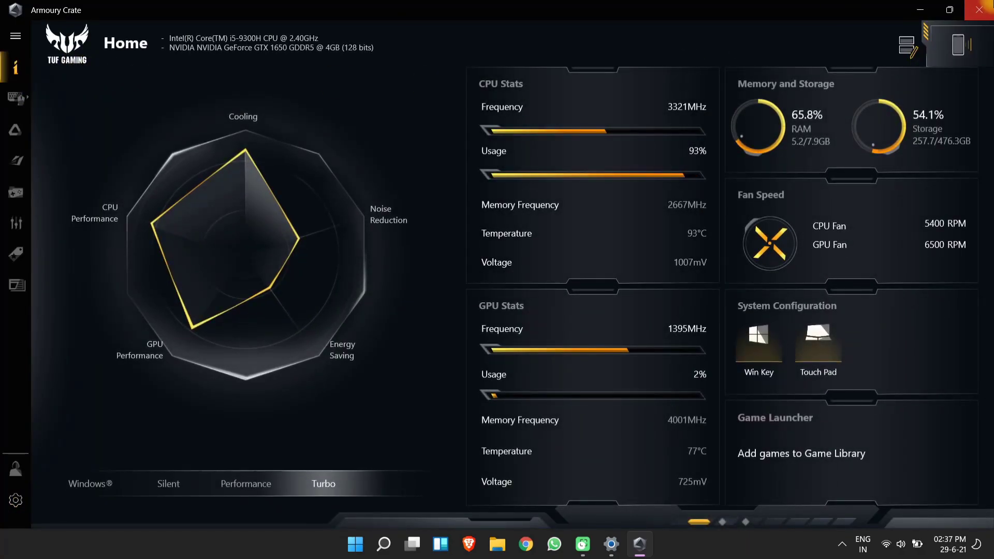
pyautogui.click(979, 9)
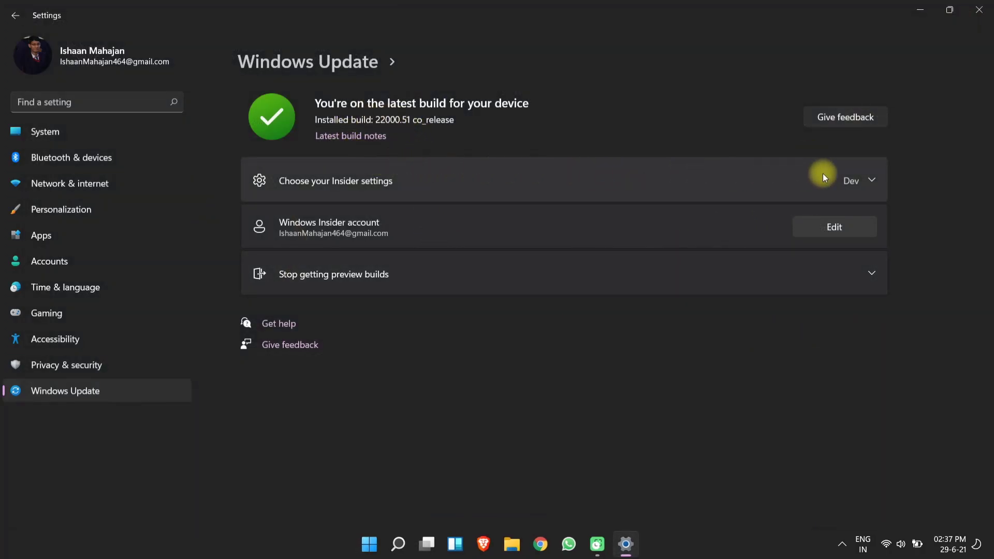
# Expand and collapse 'Choose your Insider settings' and 'Stop getting preview builds' to review them.
pyautogui.click(871, 176)
pyautogui.click(871, 175)
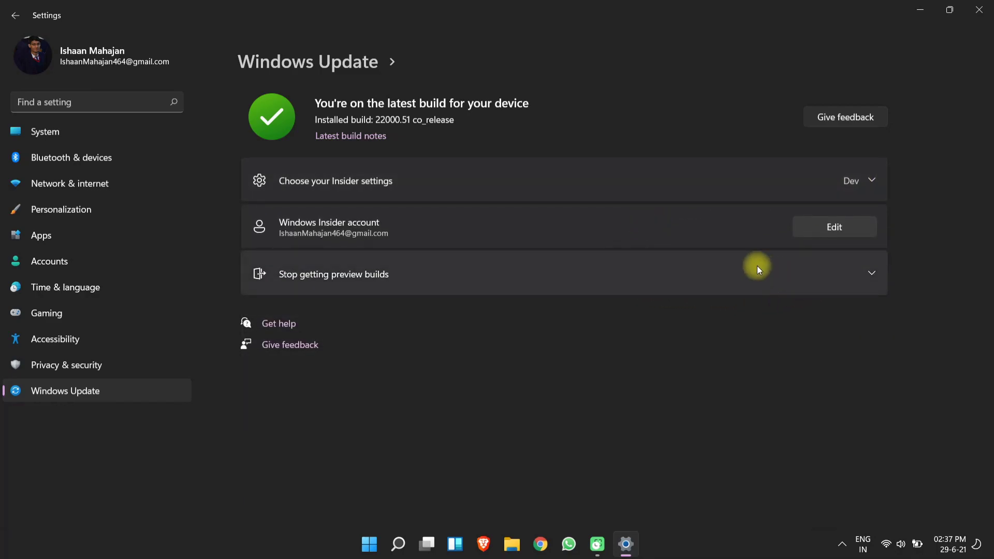
pyautogui.click(719, 268)
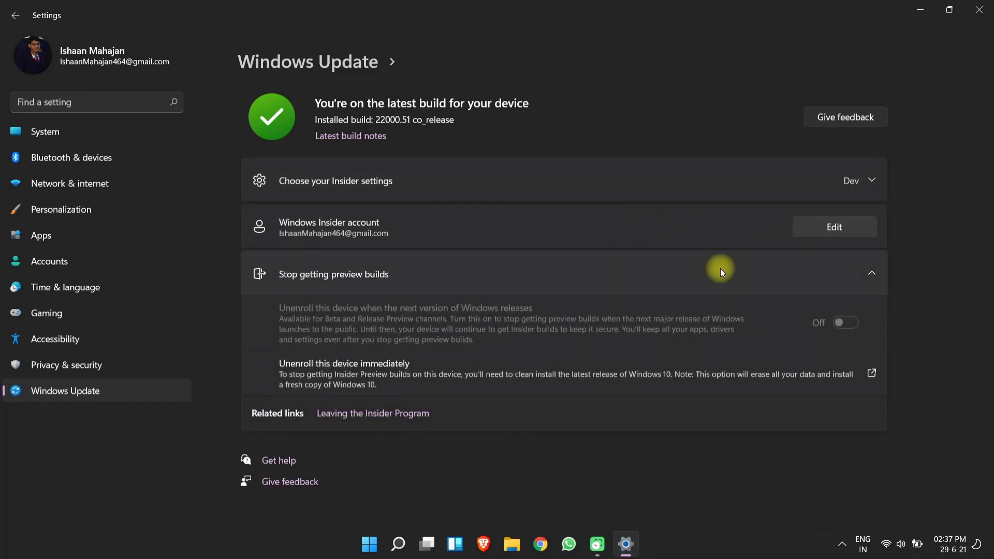
pyautogui.click(720, 268)
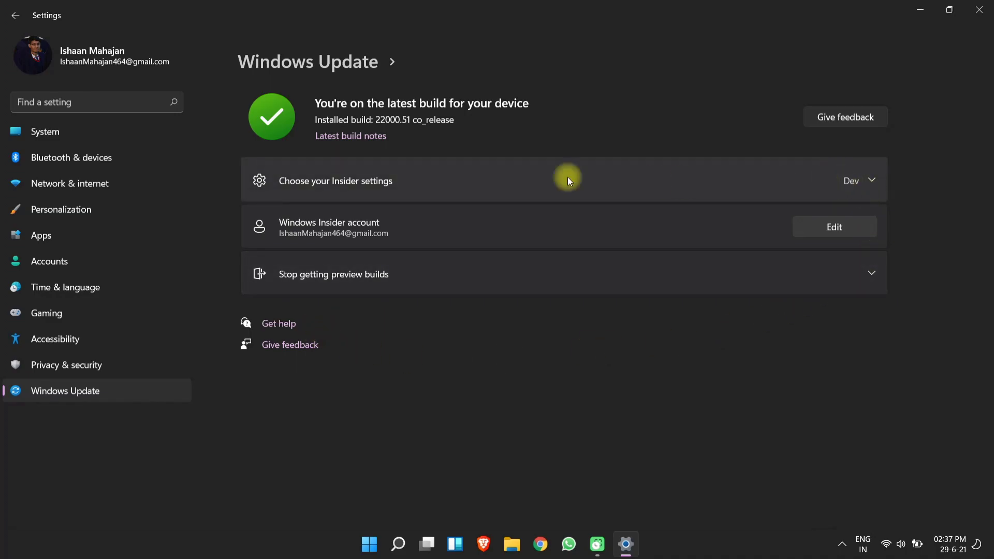
# Close the Settings app and bring up the desktop context menu.
pyautogui.click(134, 127)
pyautogui.click(919, 23)
pyautogui.rightClick(378, 201)
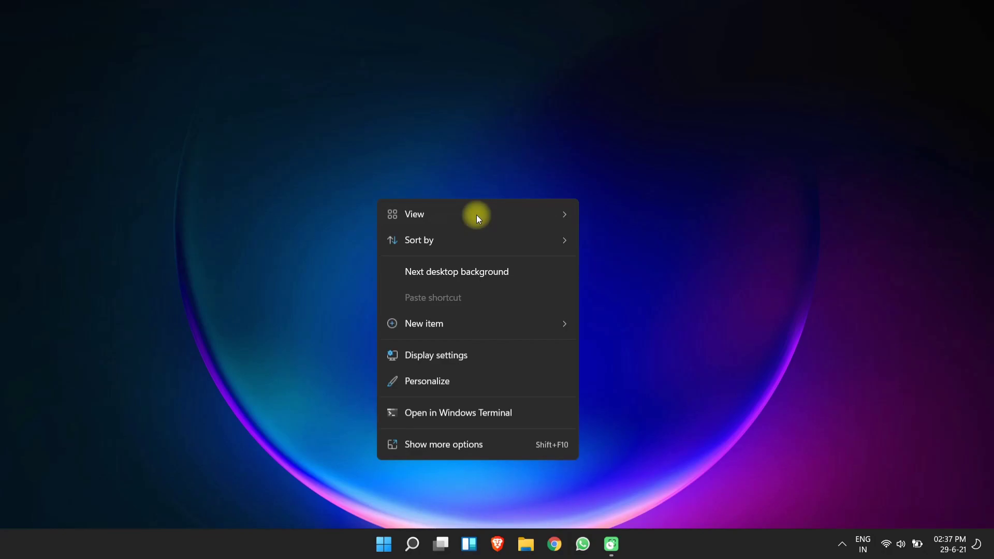
# Show desktop icons, then open Display settings and set brightness to 60.
pyautogui.moveTo(476, 215)
pyautogui.click(633, 316)
pyautogui.rightClick(393, 106)
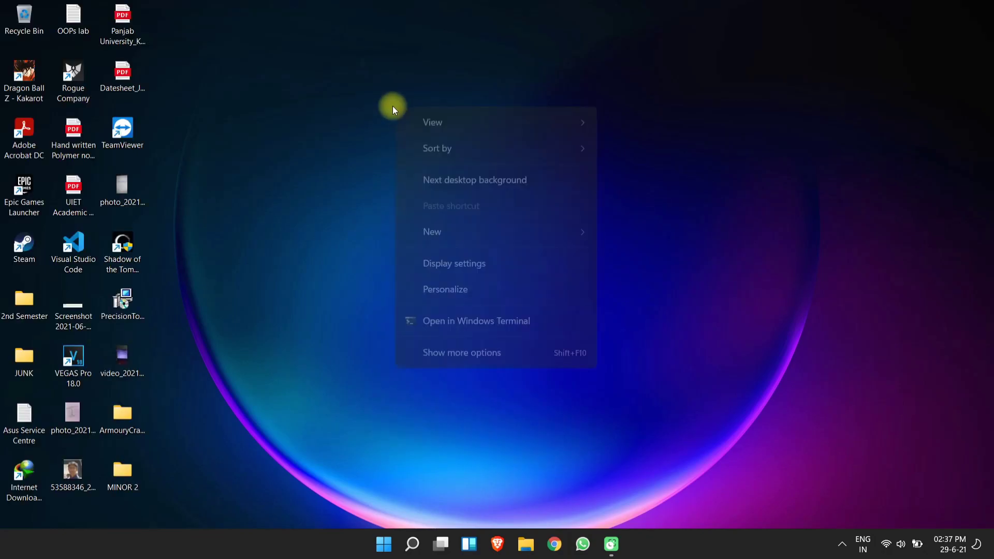
pyautogui.moveTo(467, 230)
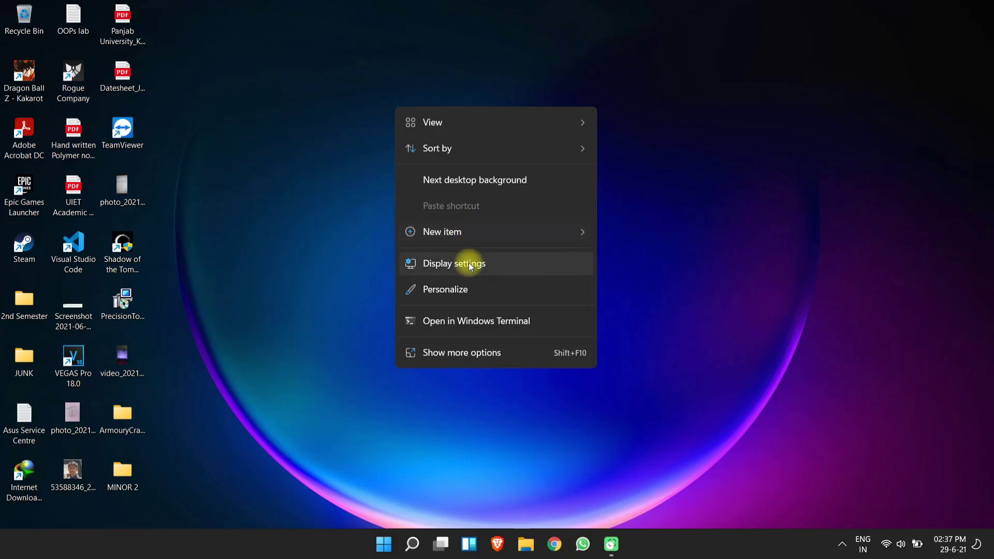
pyautogui.click(461, 291)
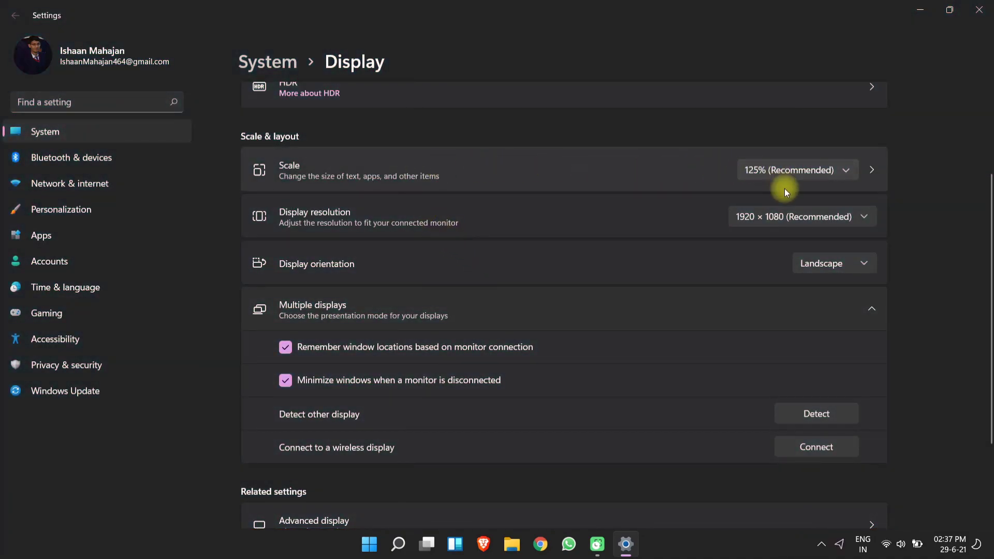
pyautogui.scroll(3, 774, 216)
pyautogui.moveTo(840, 131); pyautogui.dragTo(795, 129)
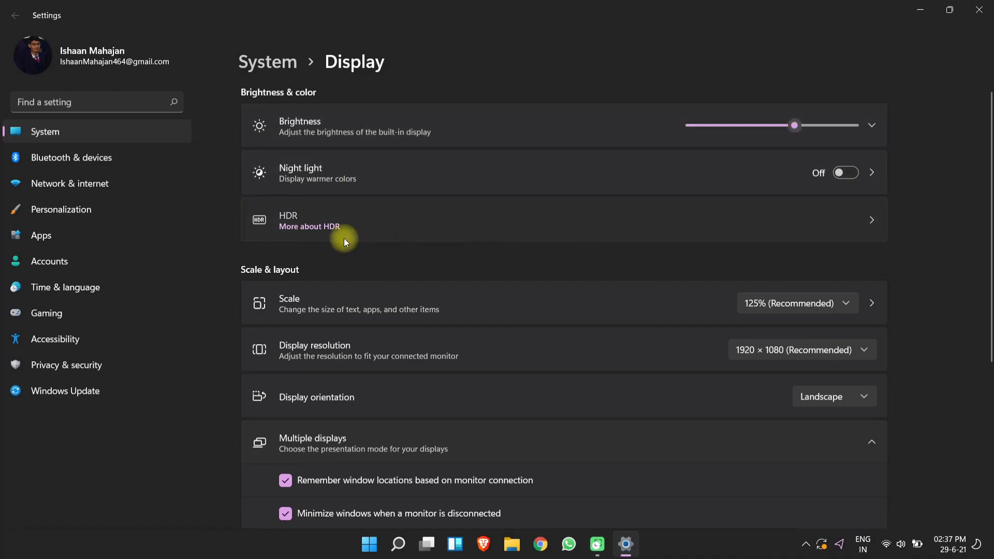
# Check HDR settings, keeping battery optimization for HDR viewing, then go back to Display.
pyautogui.click(344, 239)
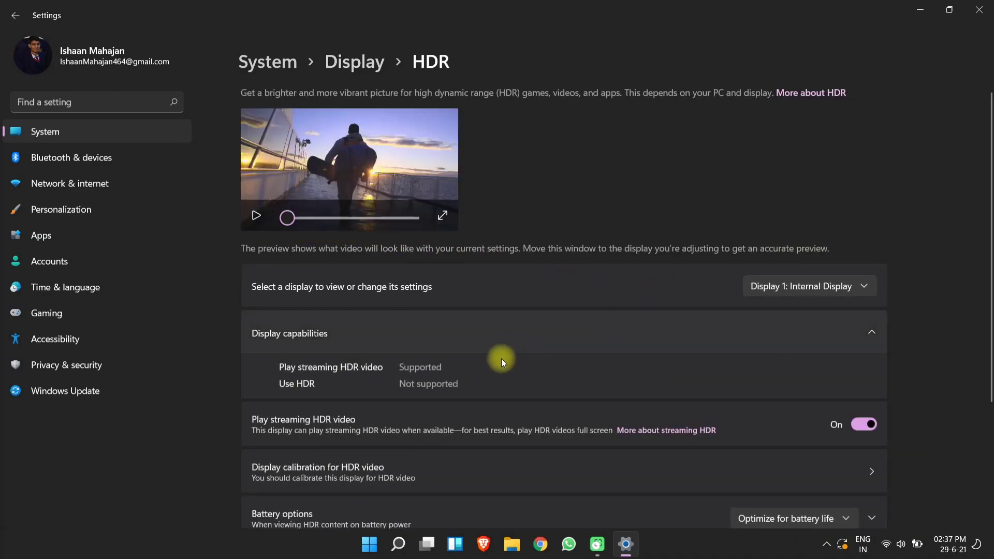
pyautogui.scroll(-2, 508, 355)
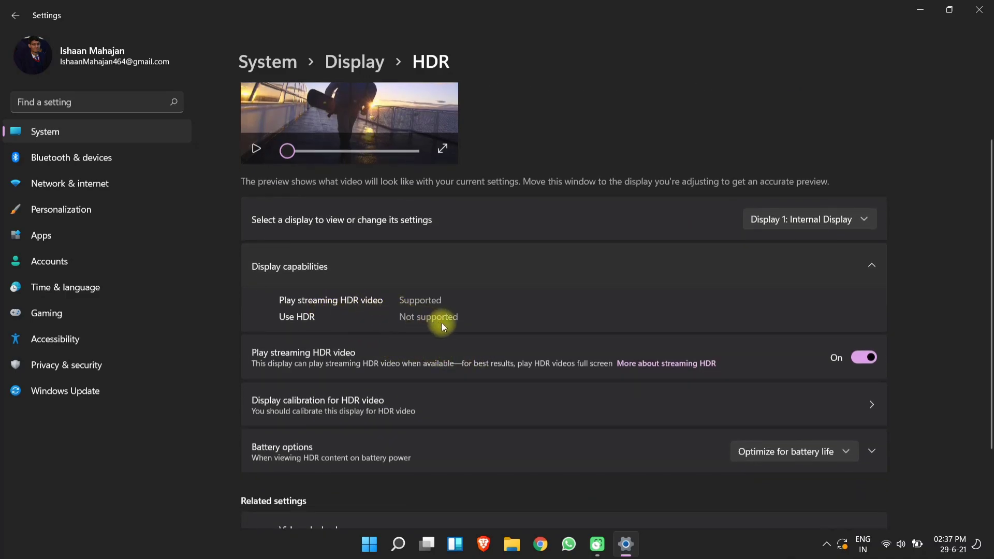
pyautogui.scroll(-2, 406, 318)
pyautogui.scroll(-1, 407, 321)
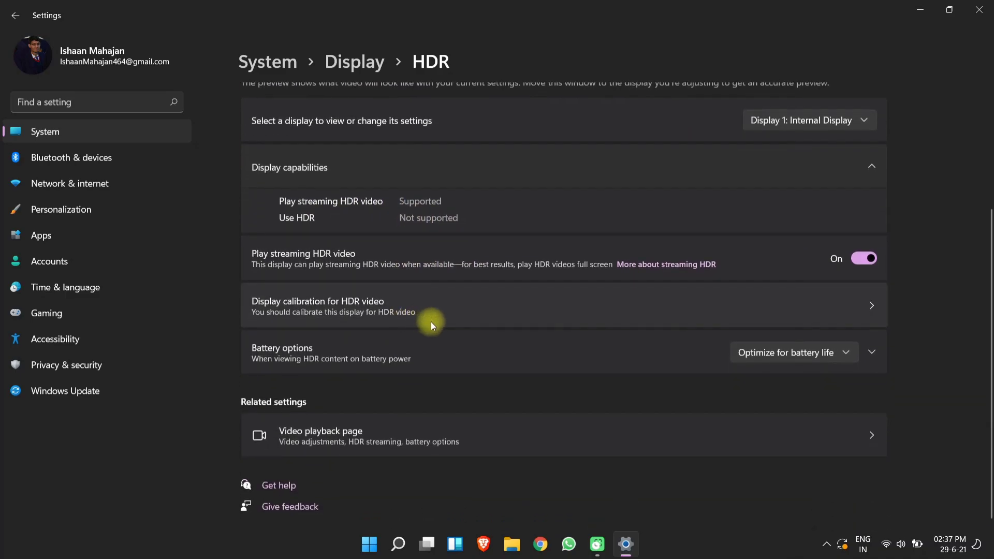
pyautogui.click(790, 353)
pyautogui.click(786, 352)
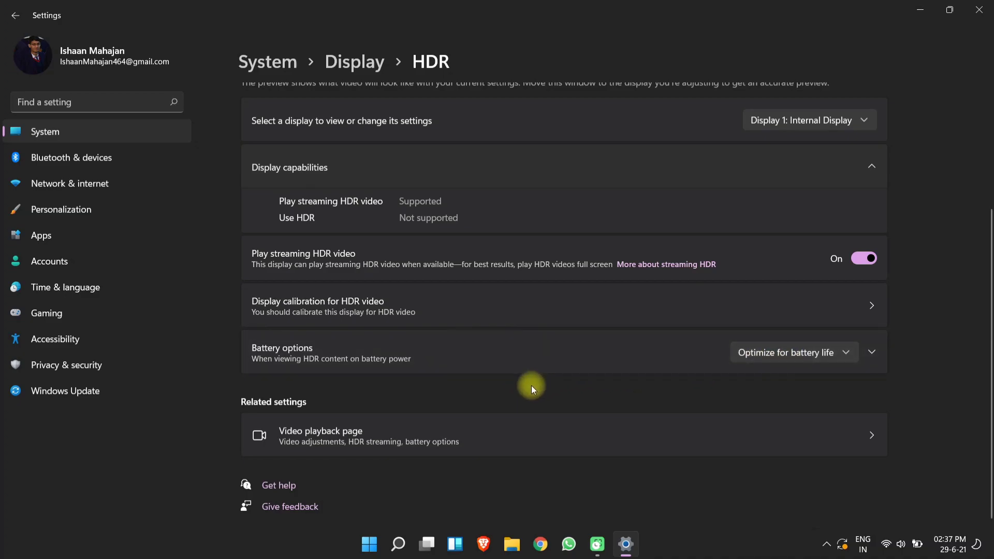
pyautogui.hotkey('alt', 'Left')
pyautogui.scroll(-3, 492, 371)
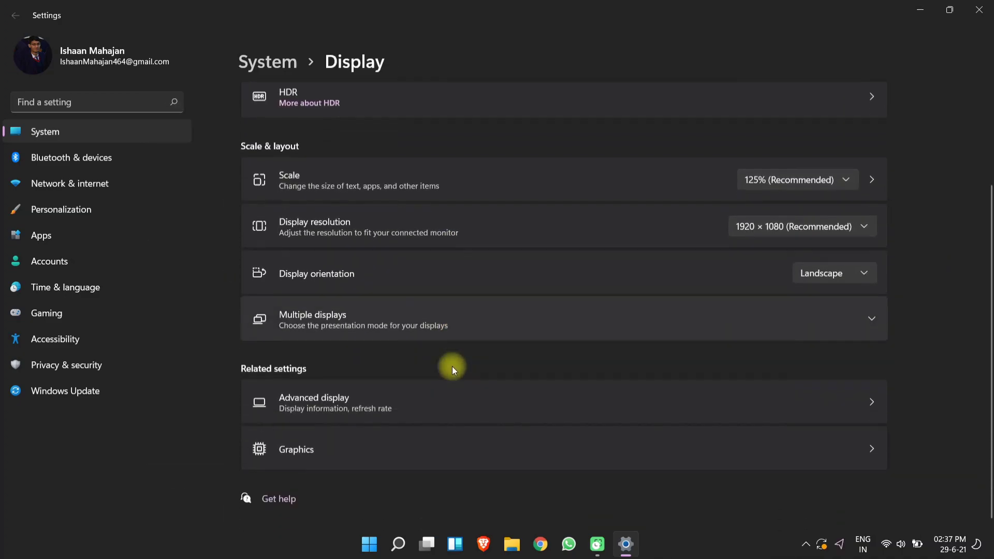
# In Advanced display, keep the refresh rate at 120.11 Hz.
pyautogui.click(387, 406)
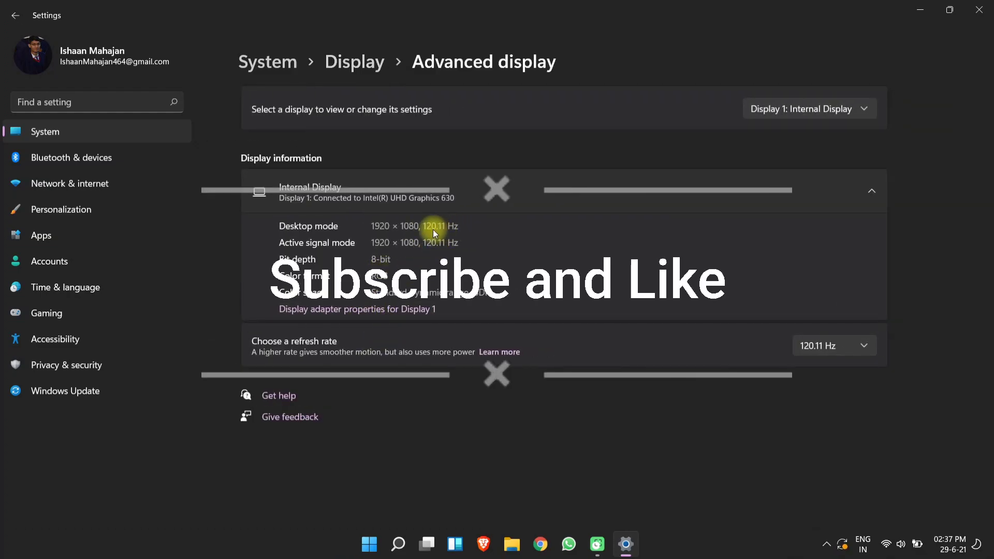
pyautogui.click(824, 345)
pyautogui.click(836, 340)
# Go to Personalization and open the Themes page.
pyautogui.click(119, 213)
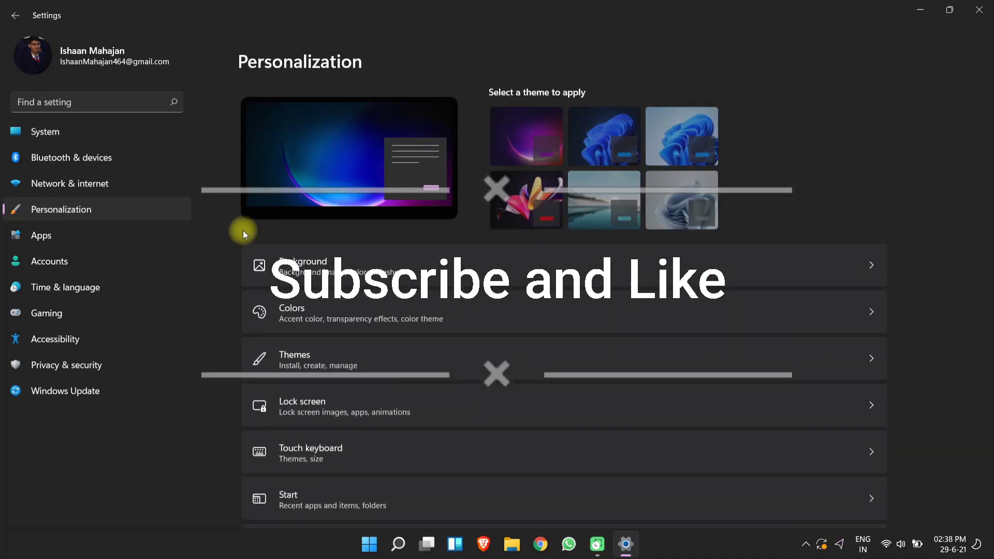
pyautogui.scroll(-2, 371, 288)
pyautogui.click(371, 288)
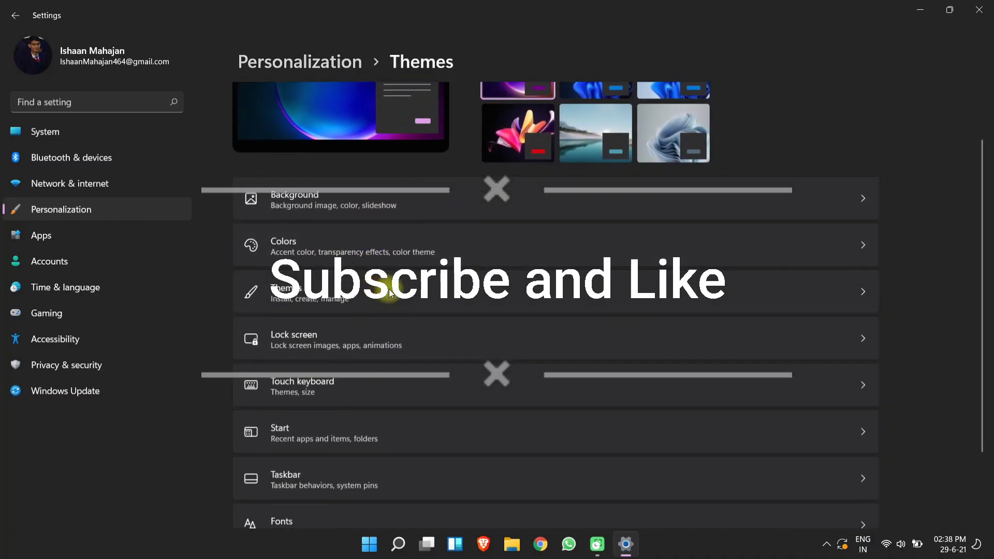